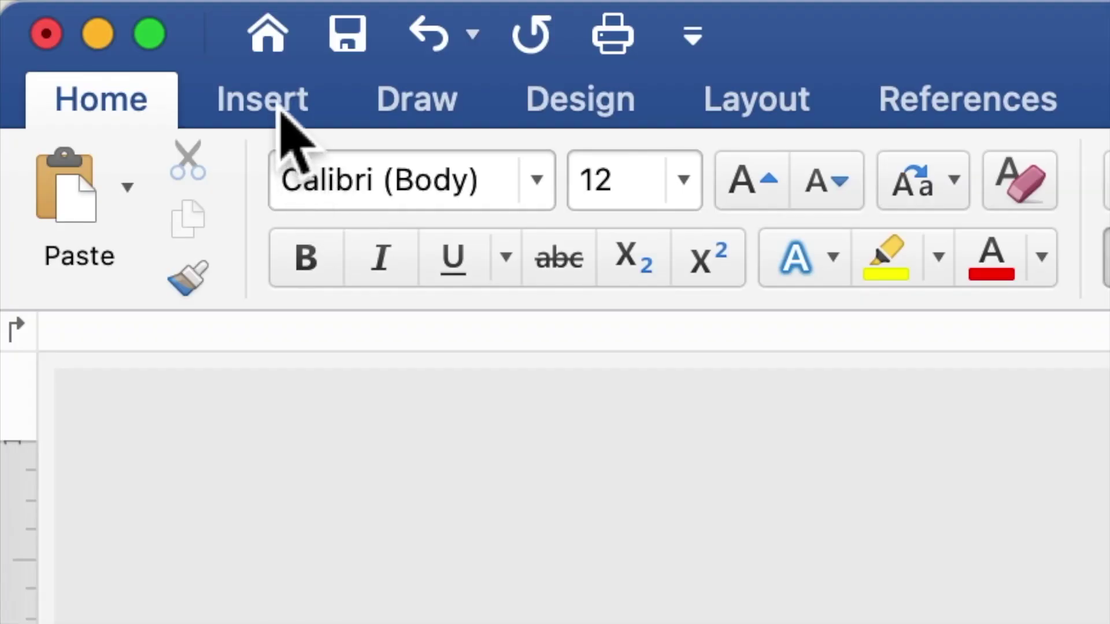
# Insert the MINIMALIST PINK AND DUSTY BLUE BACKGROUND.jpg floral frame picture from file onto the page
pyautogui.click(281, 113)
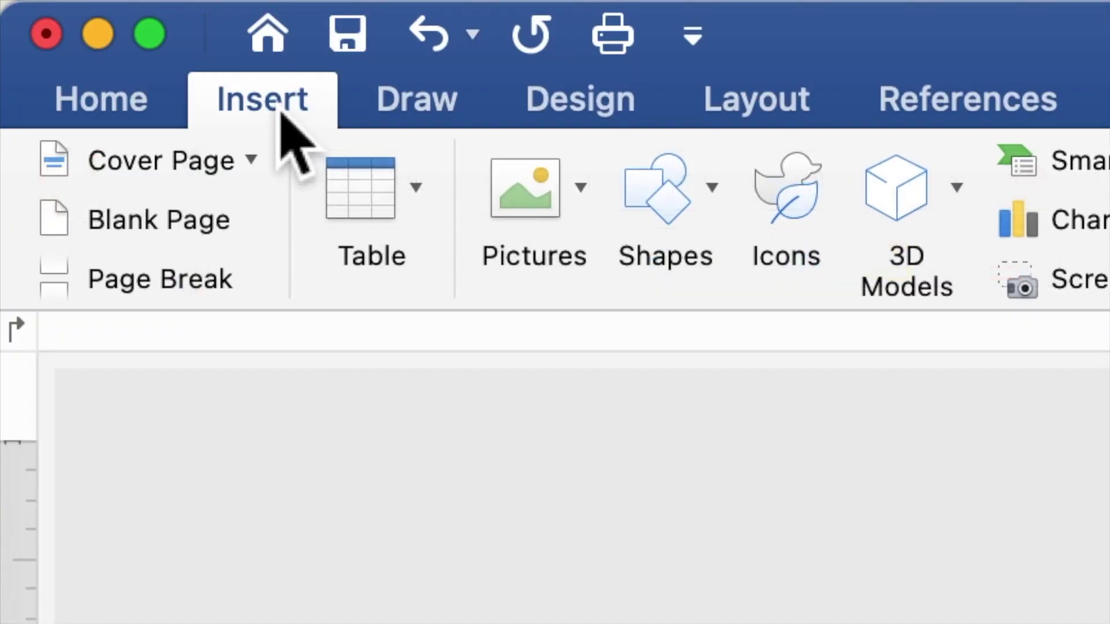
pyautogui.click(523, 197)
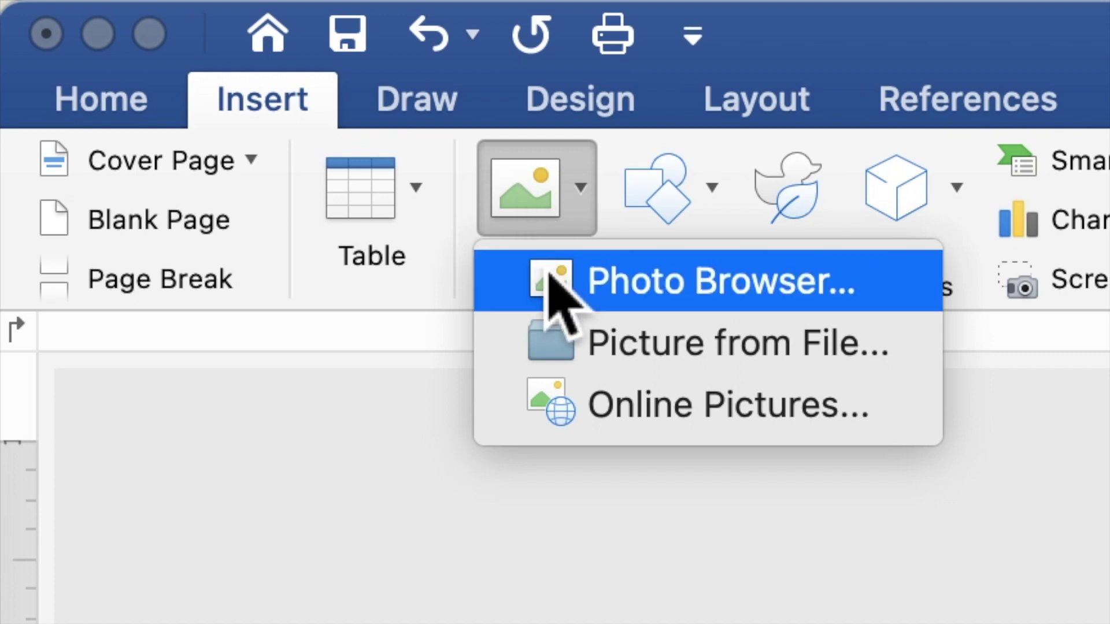
pyautogui.click(575, 338)
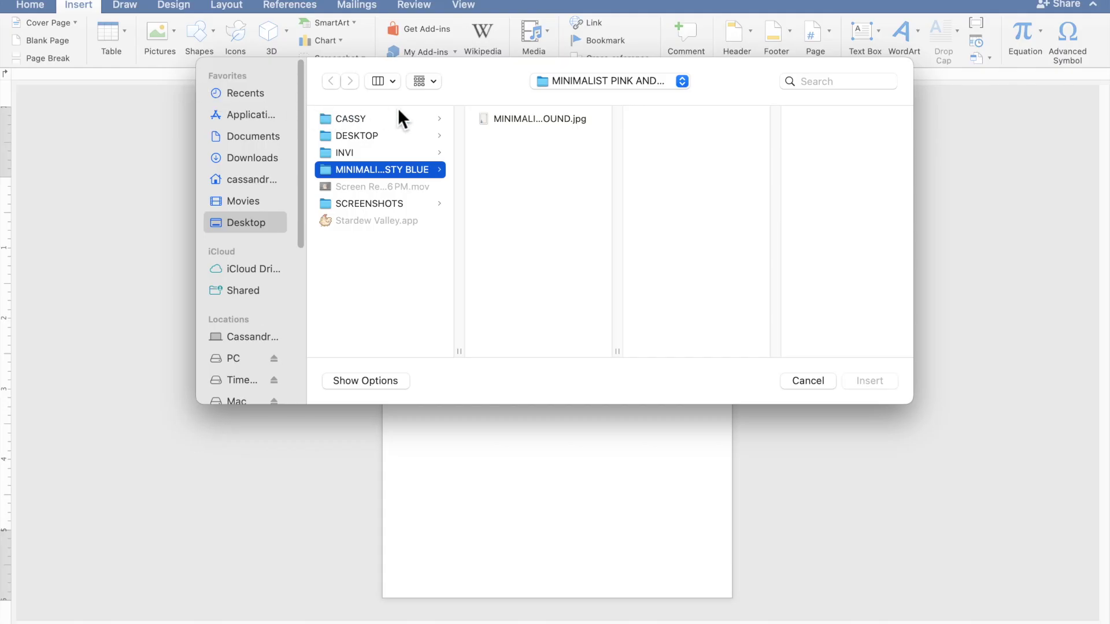
pyautogui.click(487, 116)
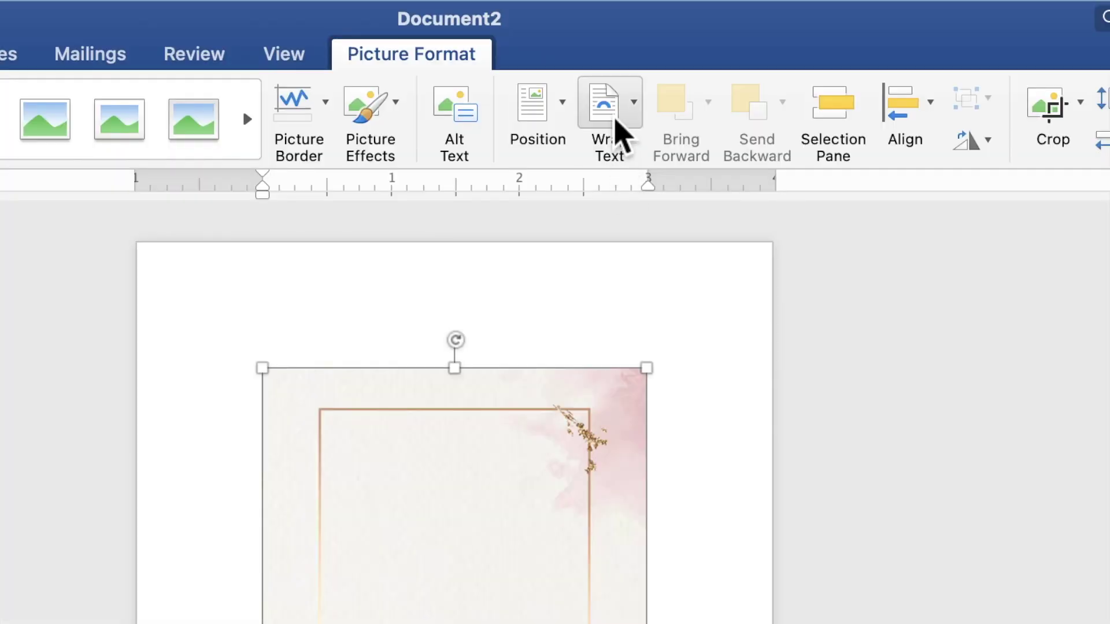
# Set the picture's wrapping to Behind Text and move it flush into the page's top-left corner
pyautogui.click(616, 119)
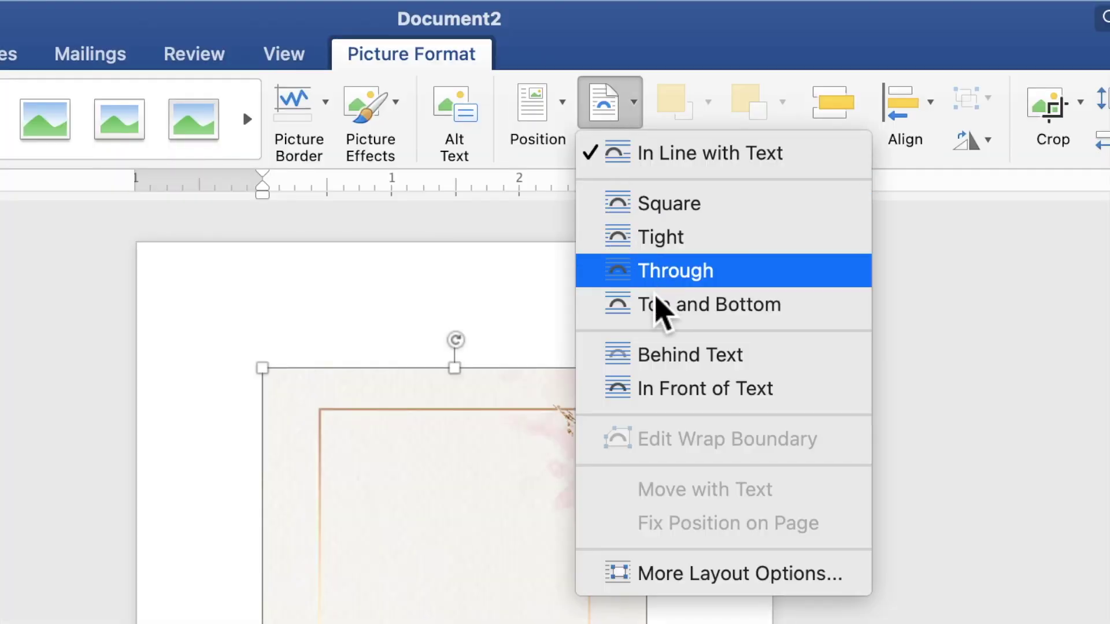
pyautogui.click(671, 359)
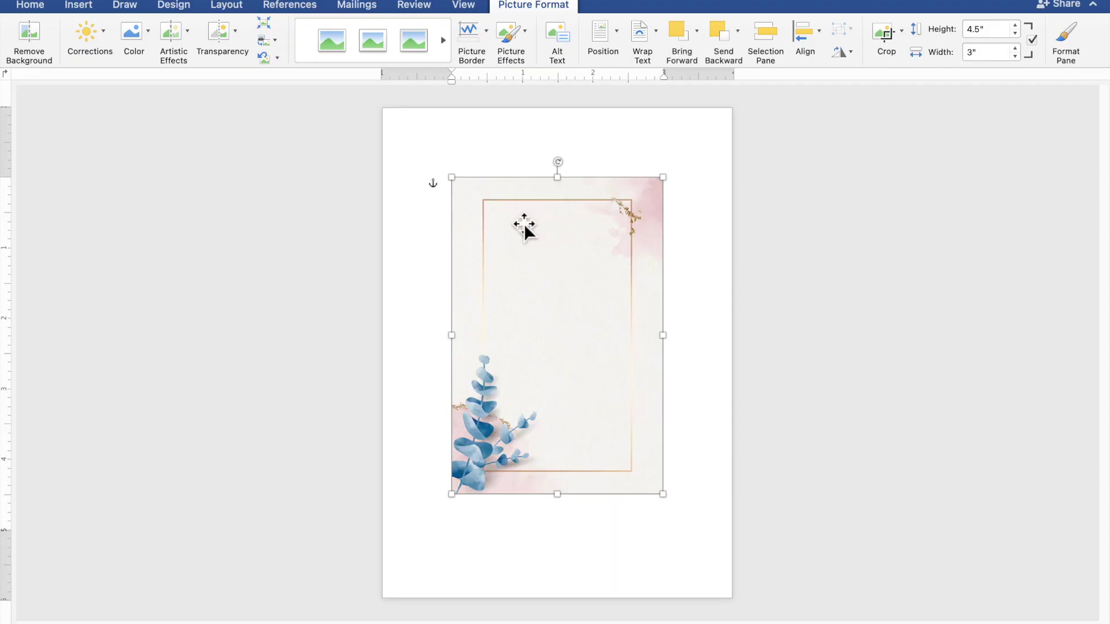
pyautogui.moveTo(518, 213); pyautogui.dragTo(454, 154)
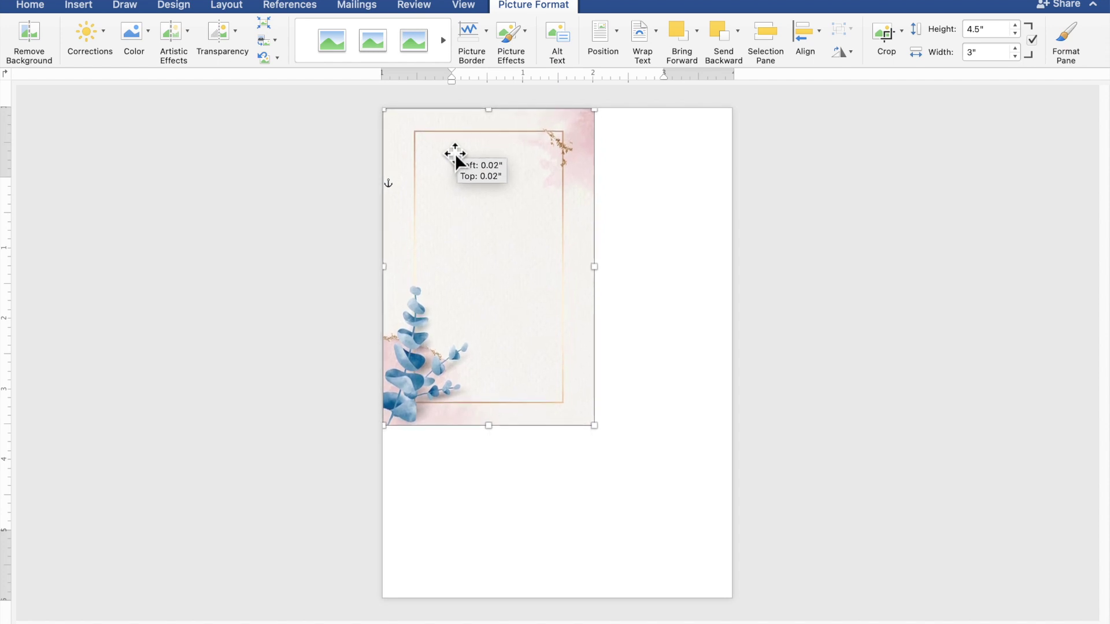
pyautogui.moveTo(455, 154); pyautogui.dragTo(452, 152)
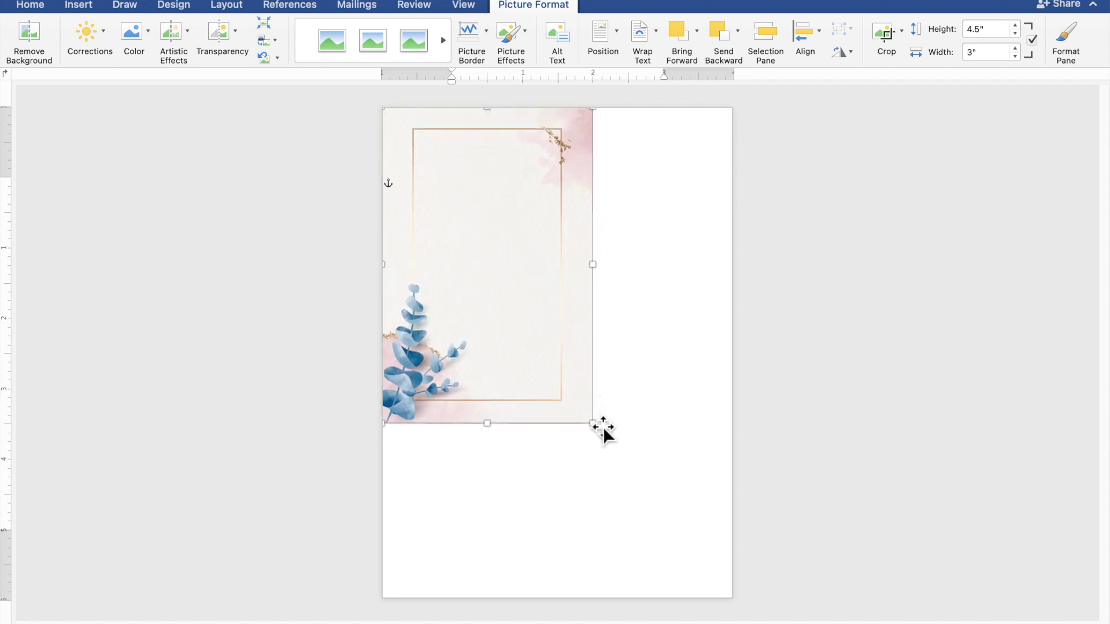
# Resize the picture to fill the whole page, about 7.03 by 5.04 inches
pyautogui.moveTo(601, 430); pyautogui.dragTo(709, 581)
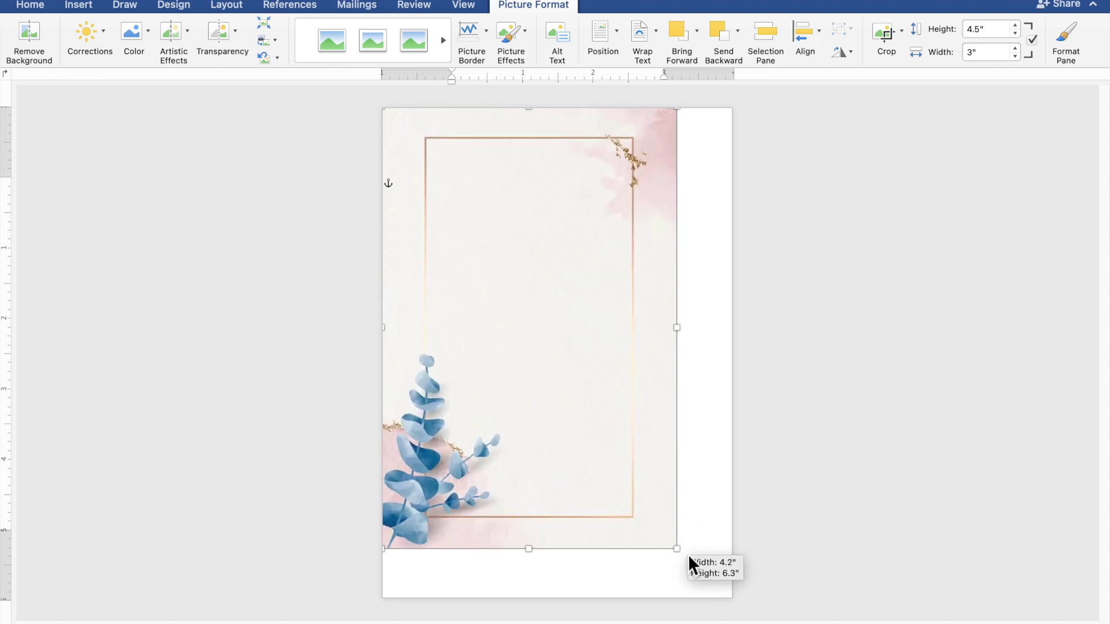
pyautogui.moveTo(708, 581); pyautogui.dragTo(714, 586)
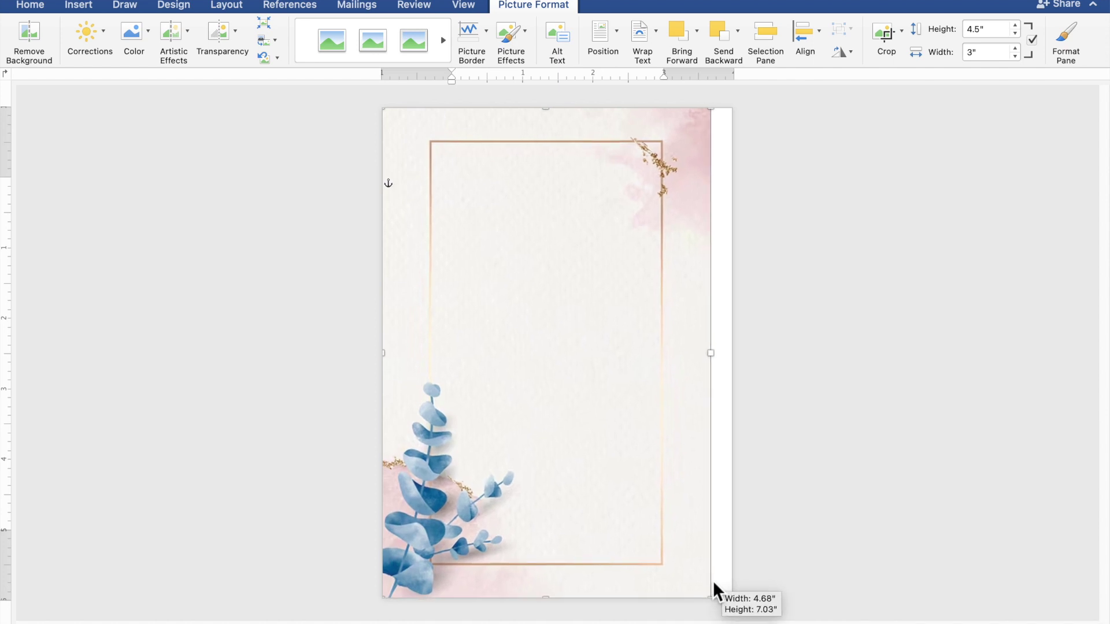
pyautogui.moveTo(712, 581); pyautogui.dragTo(713, 581)
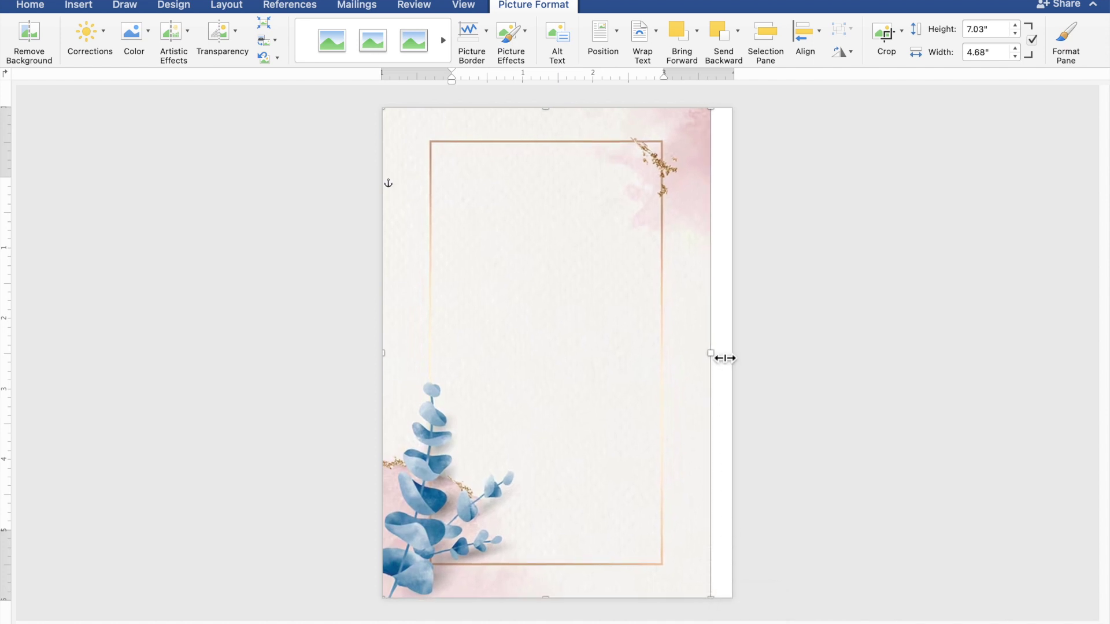
pyautogui.moveTo(720, 360); pyautogui.dragTo(738, 367)
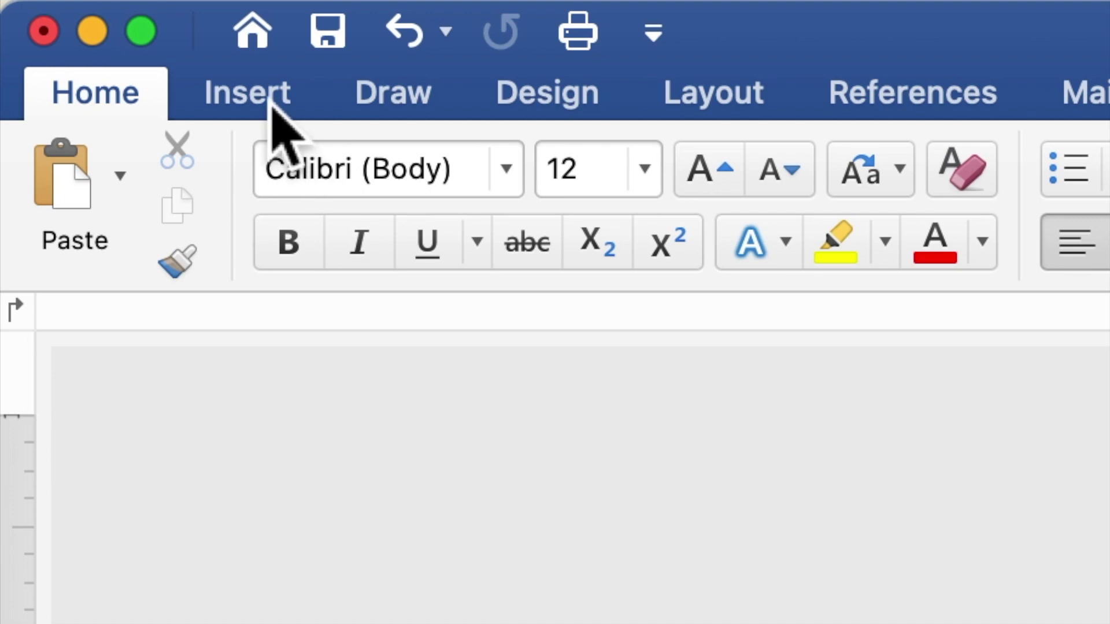
# Draw a white text box of about 4.71 by 4.65 inches over the frame's upper area
pyautogui.click(271, 103)
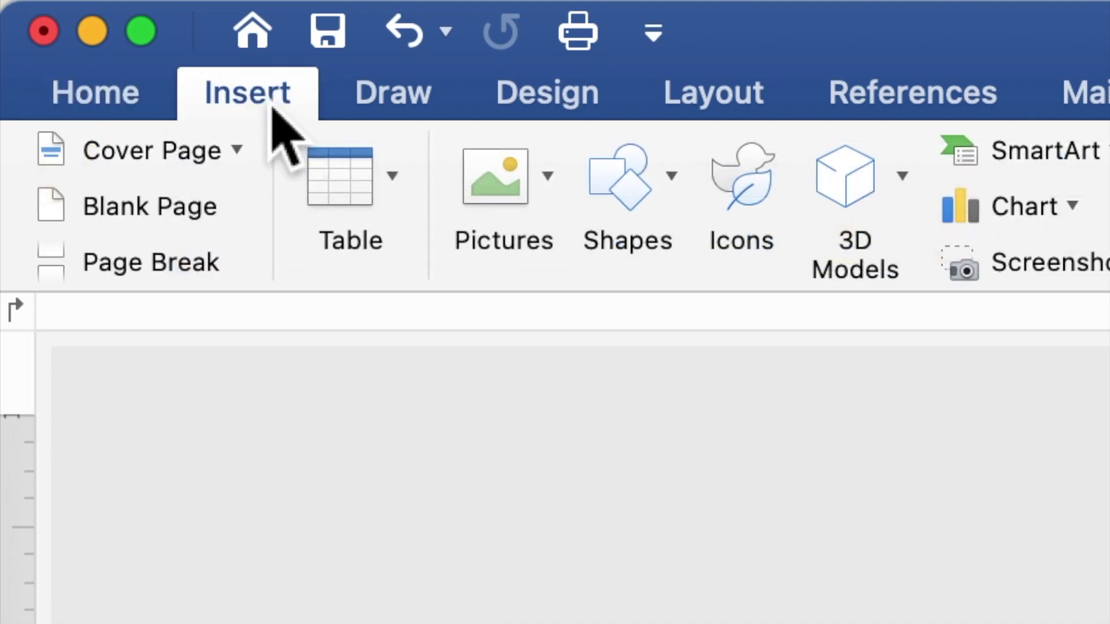
pyautogui.click(633, 196)
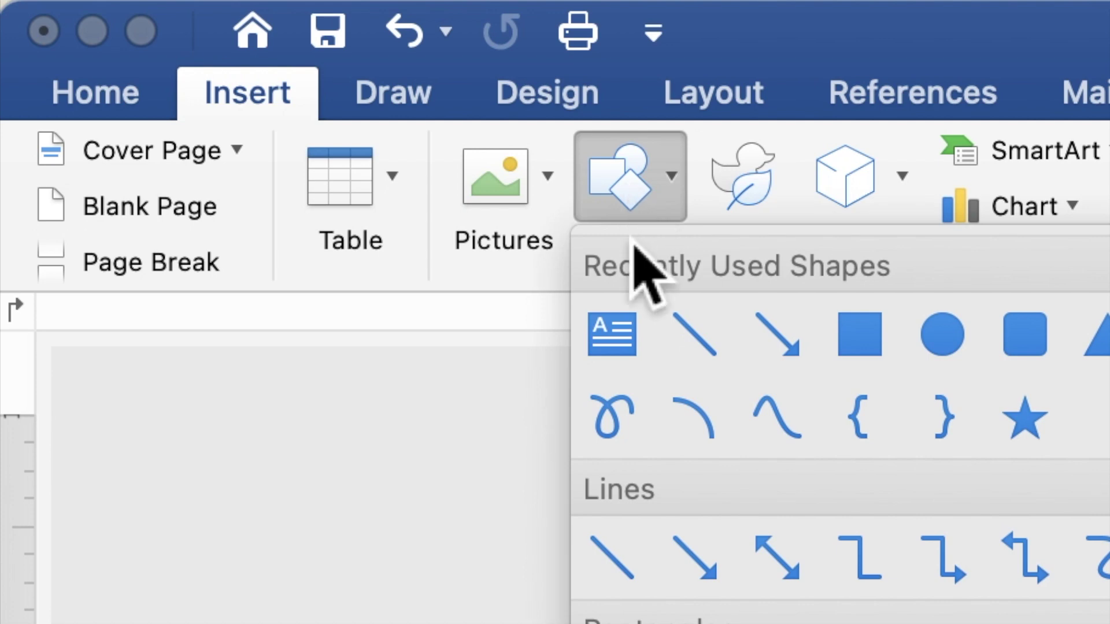
pyautogui.click(613, 334)
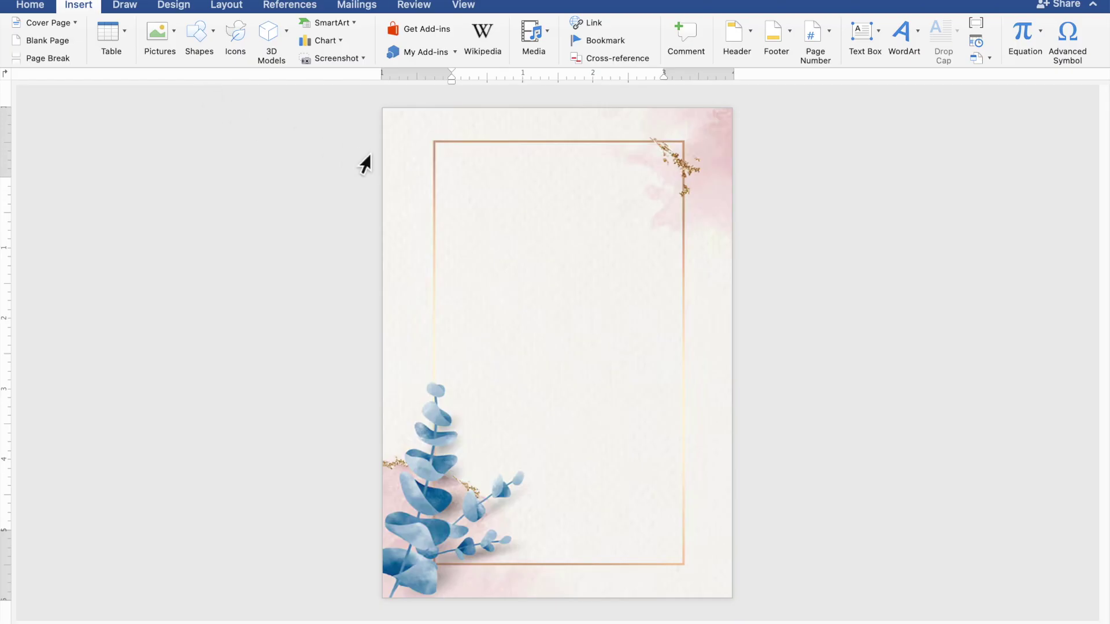
pyautogui.moveTo(392, 147)
pyautogui.mouseDown()
pyautogui.moveTo(602, 424)
pyautogui.moveTo(731, 481)
pyautogui.mouseUp()
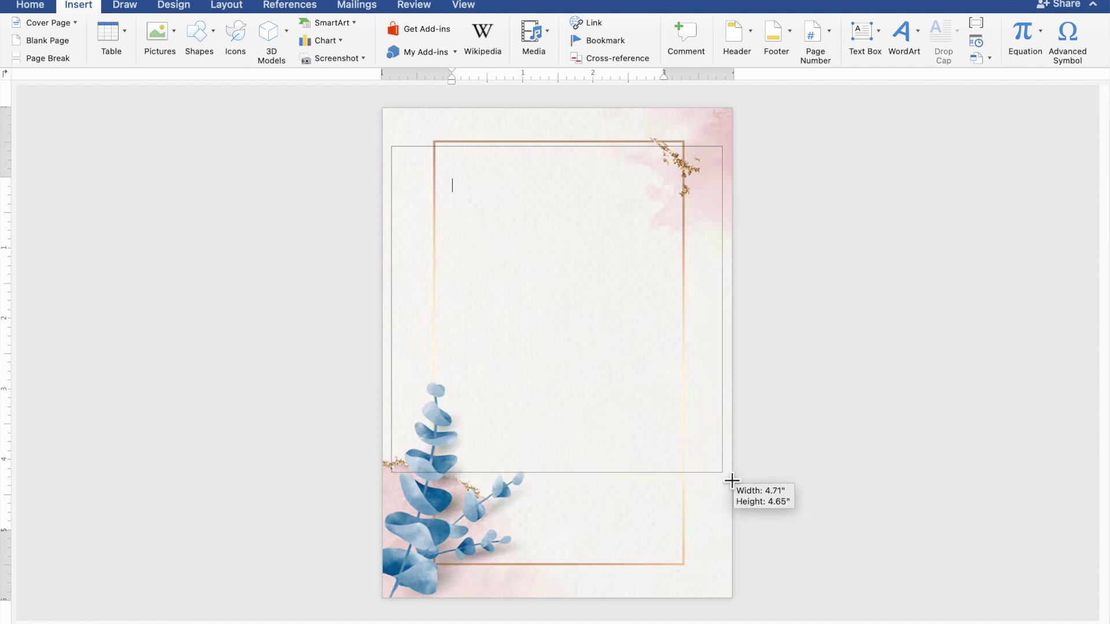
pyautogui.moveTo(731, 480); pyautogui.dragTo(730, 479)
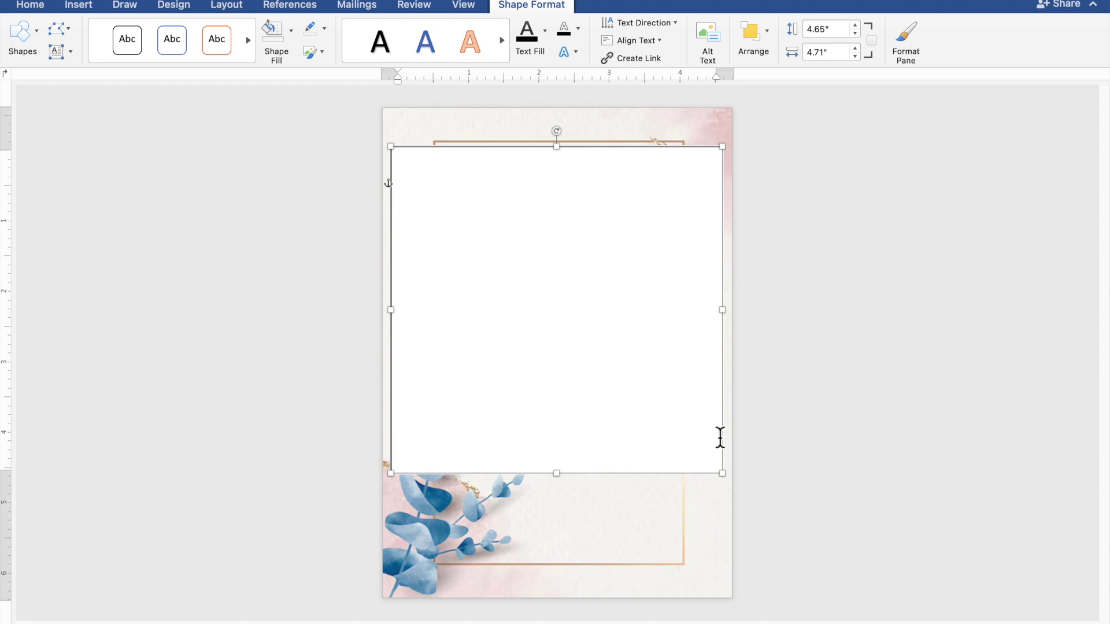
pyautogui.scroll(1, 720, 438)
pyautogui.scroll(1, 719, 438)
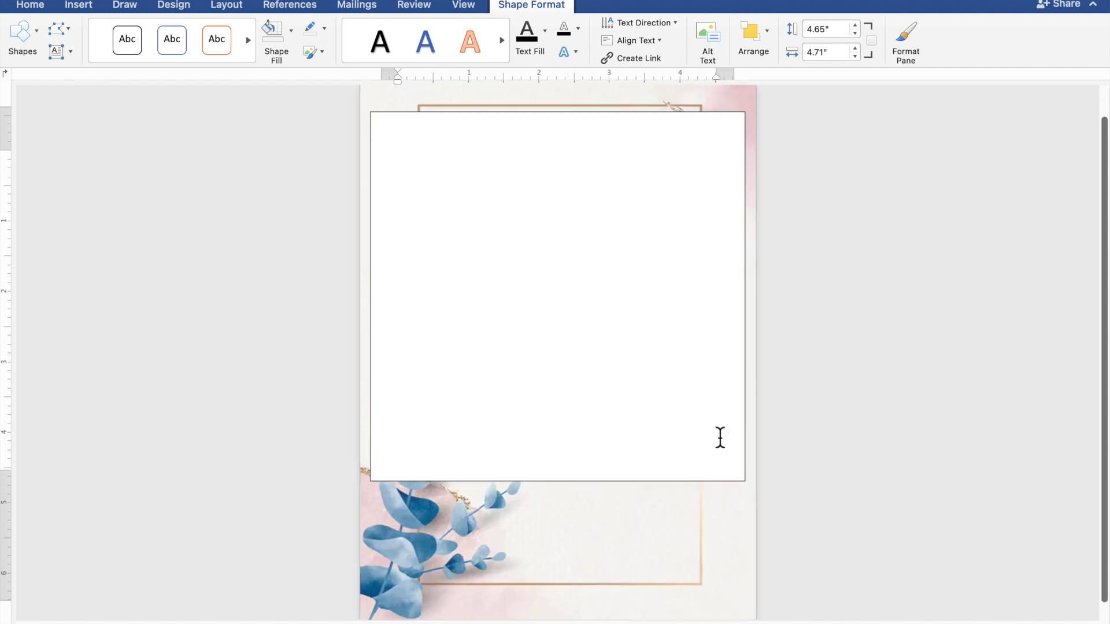
pyautogui.scroll(1, 719, 438)
pyautogui.scroll(1, 720, 438)
pyautogui.scroll(1, 720, 437)
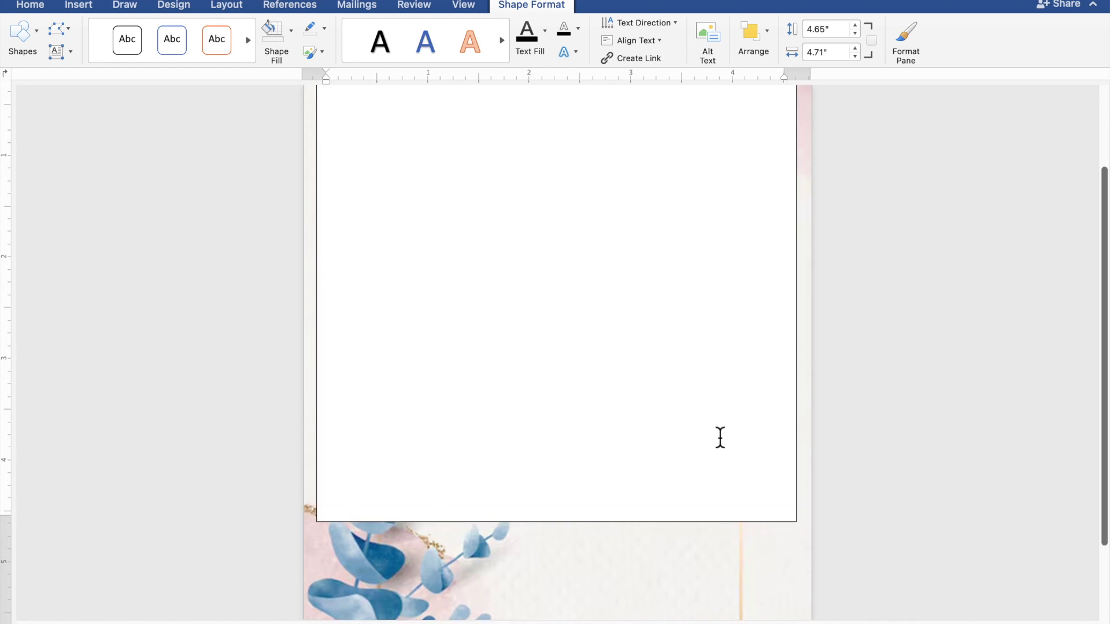
pyautogui.scroll(5, 719, 438)
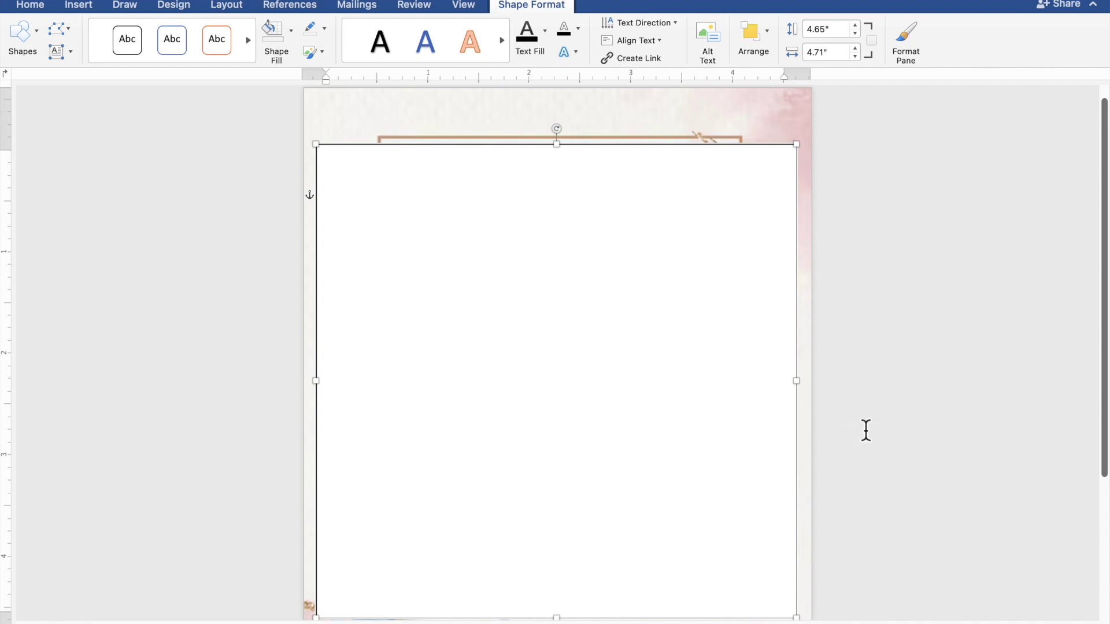
# Type TOGETHER WITH THEIR FAMILIES, the groom's and bride's names joined by AND, then REQUEST THE PLEASURE OF YOUR PRE
pyautogui.write('T')
pyautogui.write('OGETHER WITH THEIR')
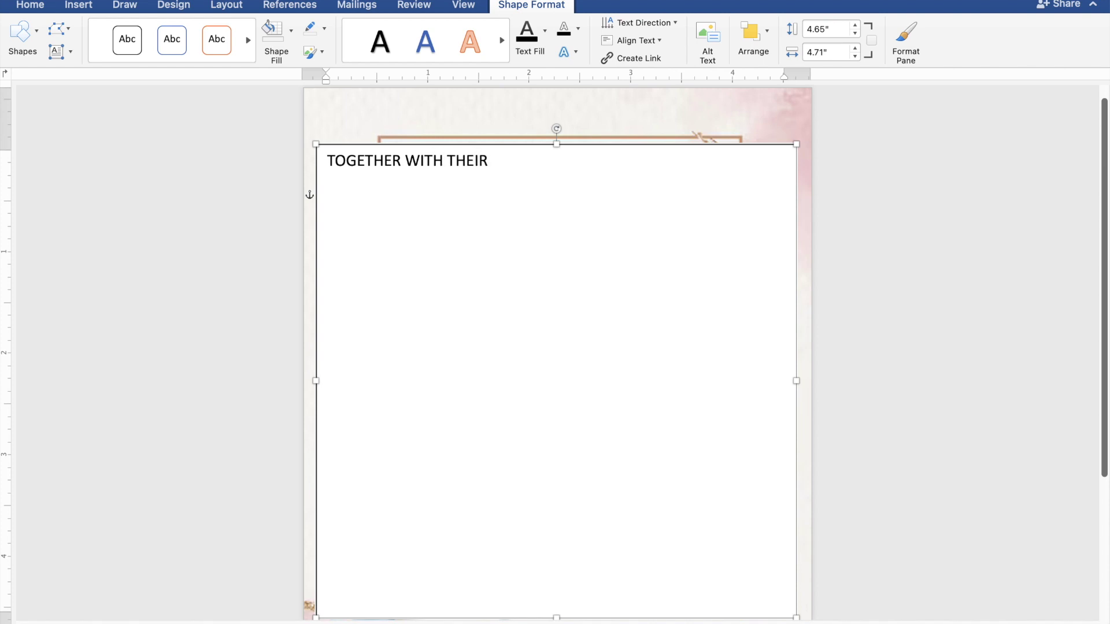
pyautogui.write(' FAMILI')
pyautogui.write('ES')
pyautogui.press('Return')
pyautogui.write('Ken A')
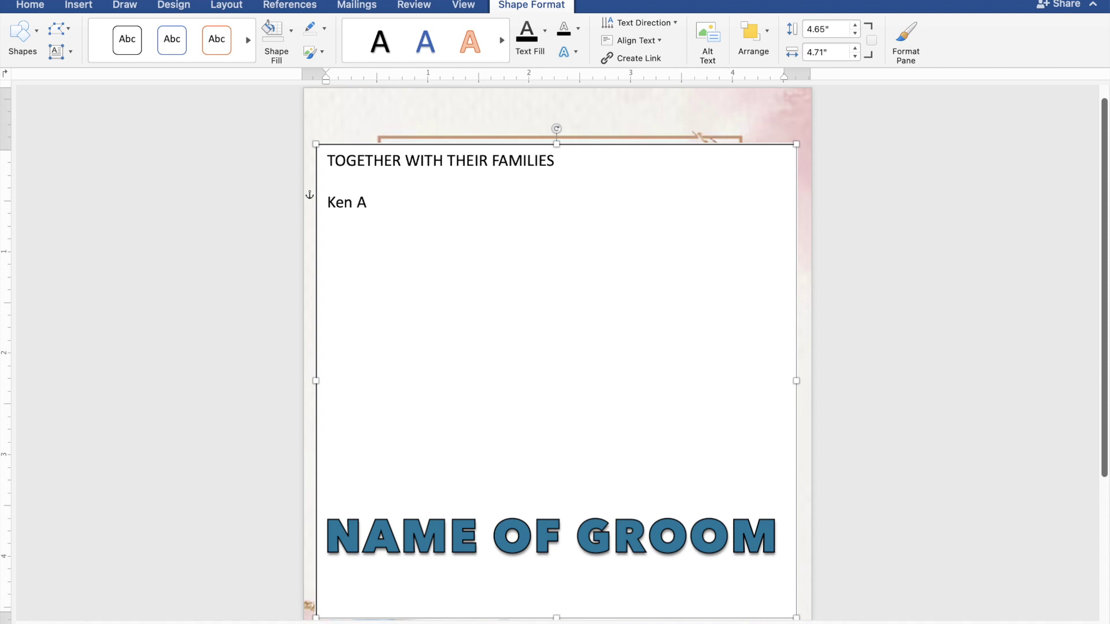
pyautogui.write('quino')
pyautogui.press('Return')
pyautogui.write('AN')
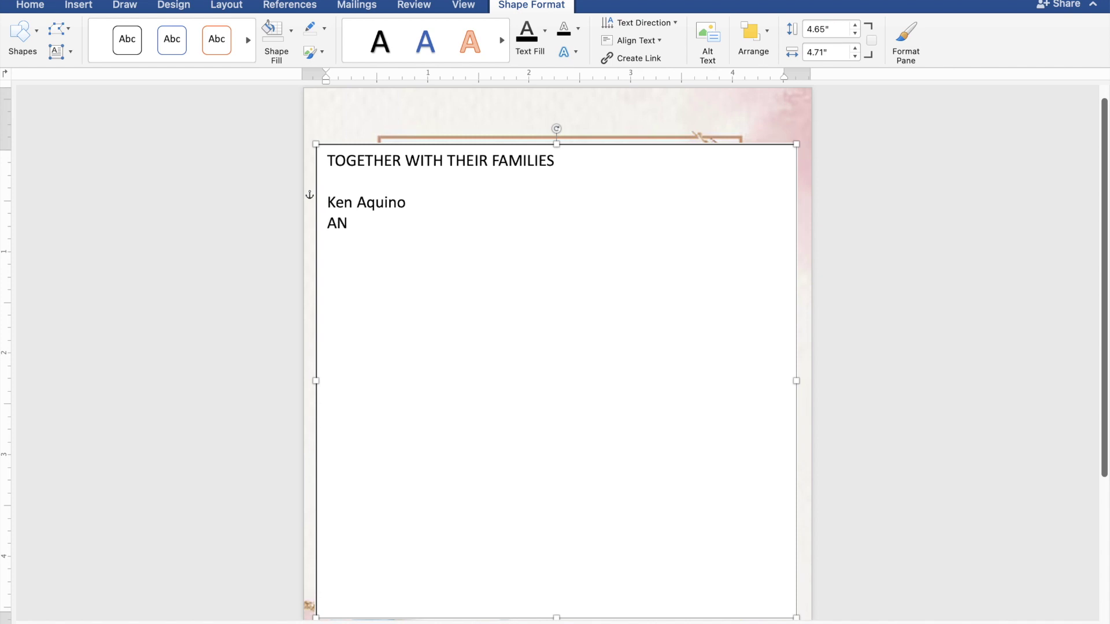
pyautogui.write('D')
pyautogui.press('Return')
pyautogui.write('Ca')
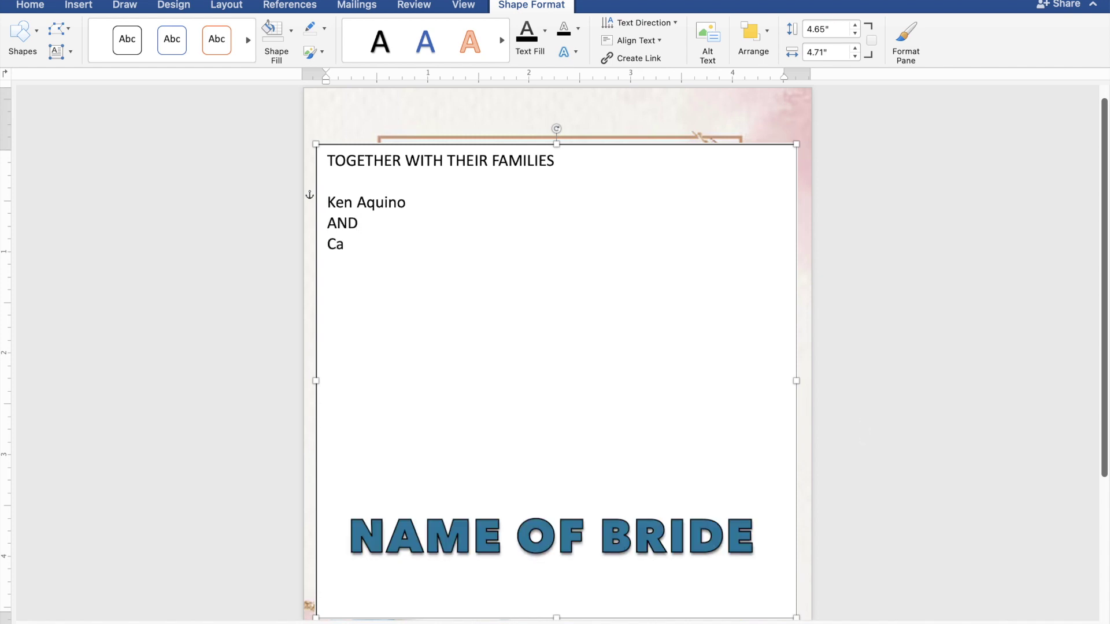
pyautogui.write('ssy ')
pyautogui.write('Sor')
pyautogui.write('ian')
pyautogui.write('o')
pyautogui.press('Return')
pyautogui.press('Return')
pyautogui.write('REQUEST THE P')
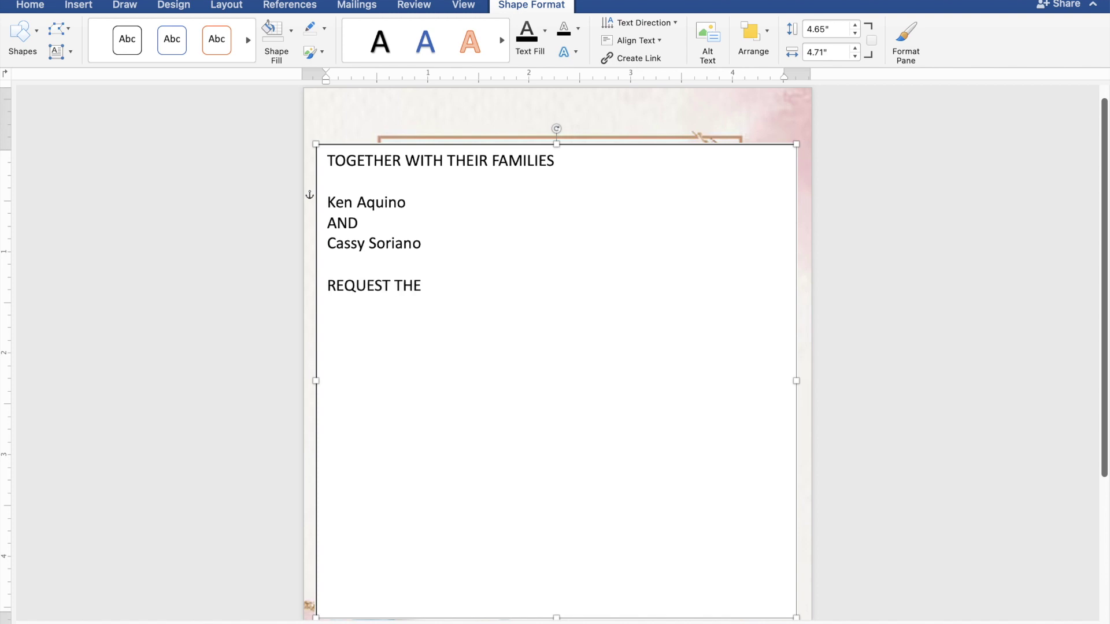
pyautogui.write('LE')
pyautogui.write('ASURE OF Y')
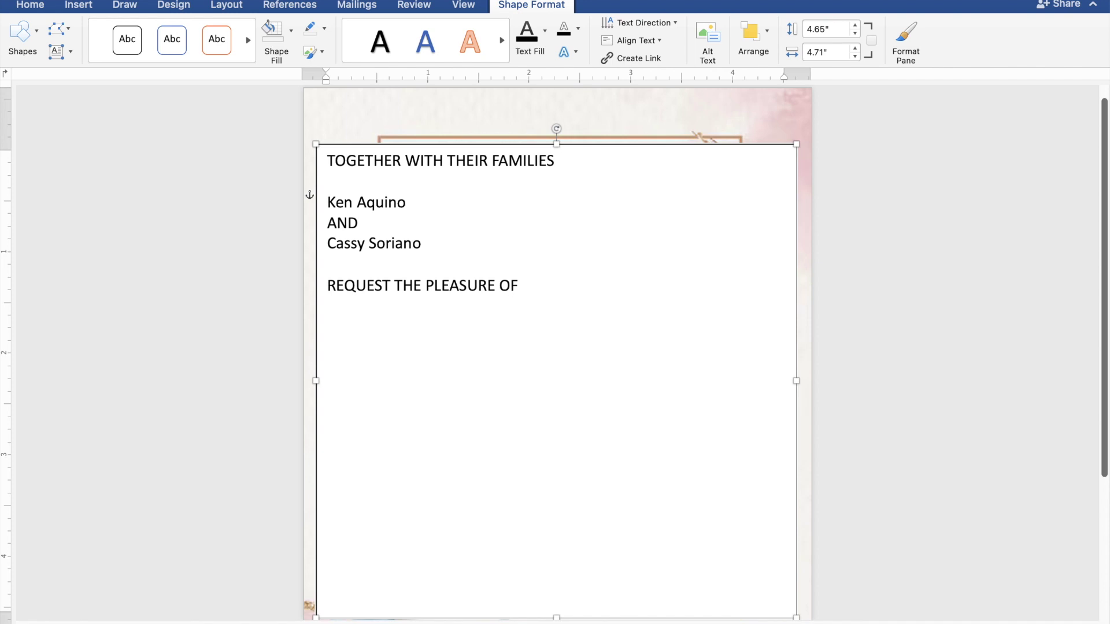
pyautogui.write('OUR PR')
pyautogui.write('ES')
# Finish the presence line and add AS THEY JOYFULLY UNITE IN MARRIAGE, SUNDAY and JUNE 30, 2024
pyautogui.write('ENCE')
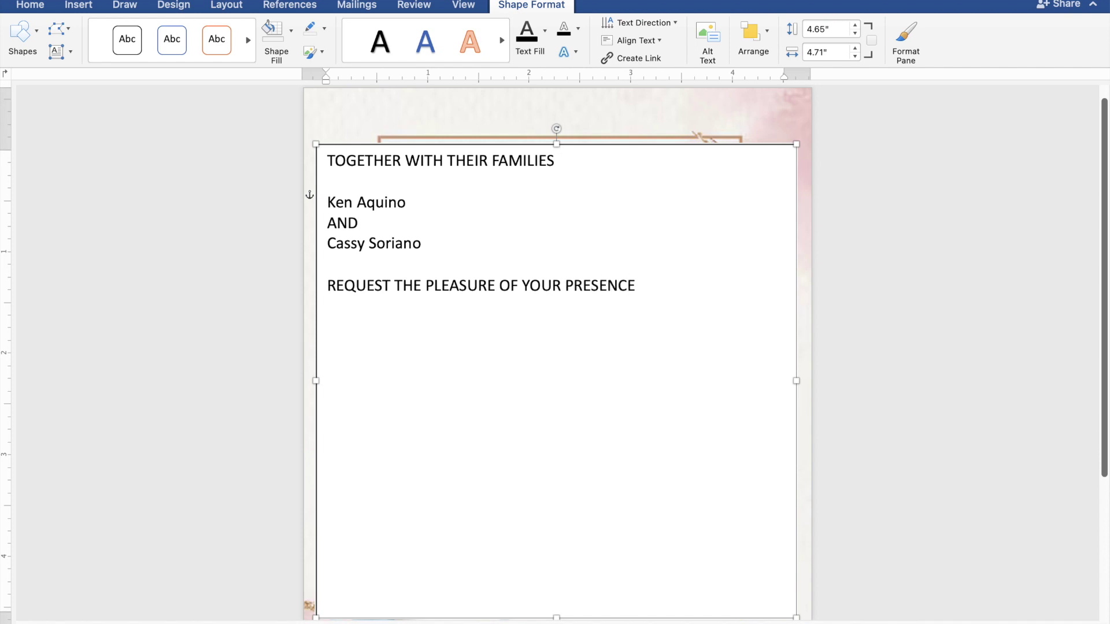
pyautogui.press('Return')
pyautogui.write('AS THEY J')
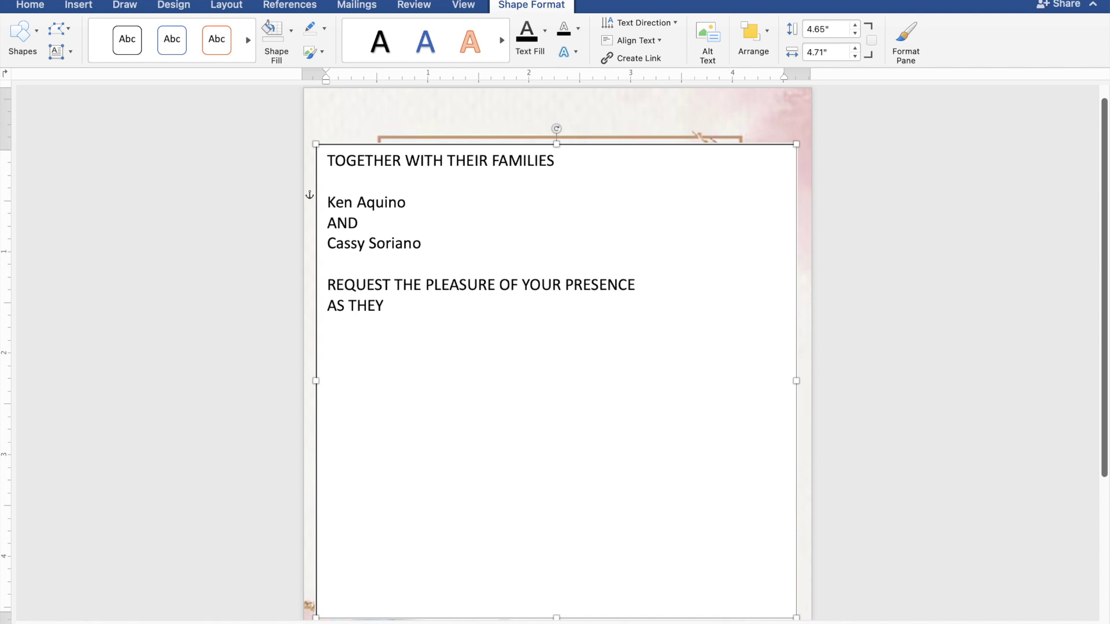
pyautogui.write('OYFULLY UNIT')
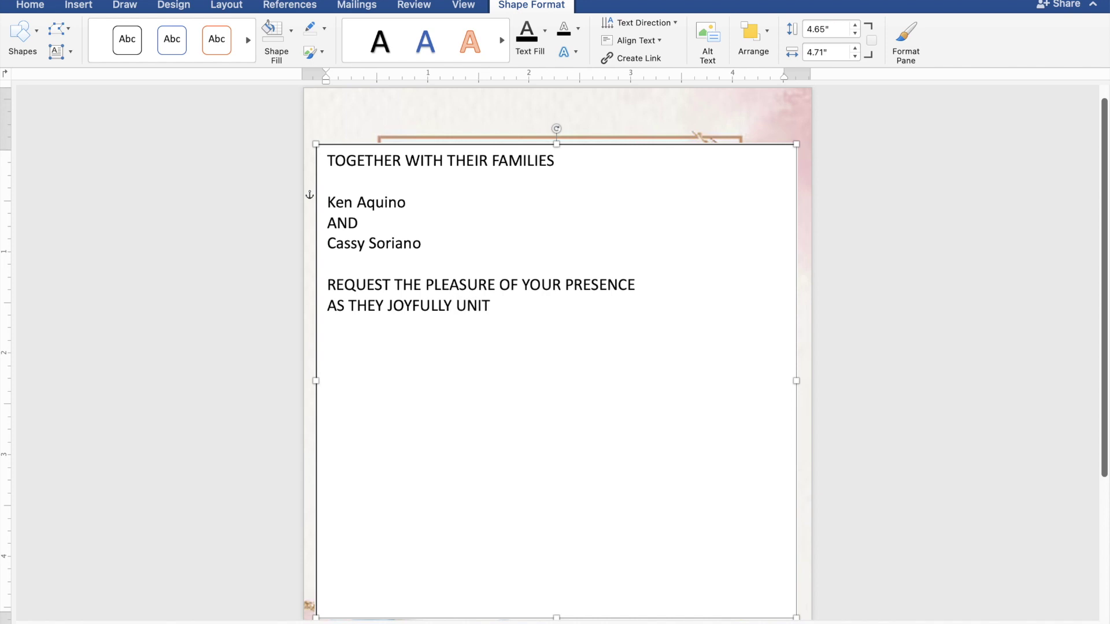
pyautogui.write('E I')
pyautogui.write('N ')
pyautogui.write('MA')
pyautogui.write('RRI')
pyautogui.write('AG')
pyautogui.write('E  ')
pyautogui.write('S')
pyautogui.write('UN')
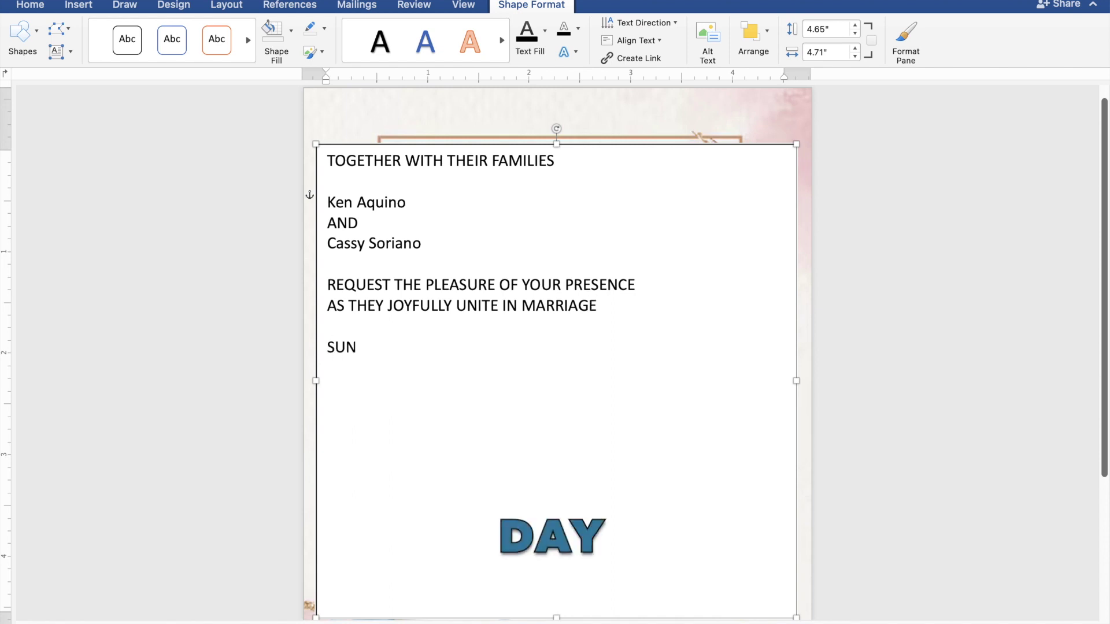
pyautogui.write('DAY')
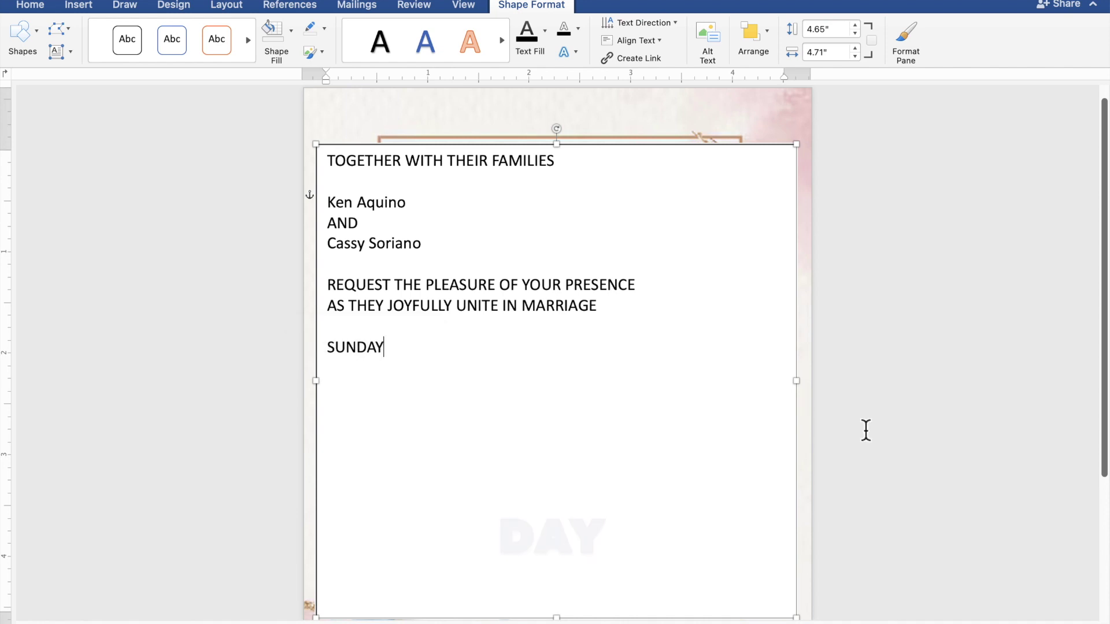
pyautogui.press('Return')
pyautogui.write('JUNE 30, ')
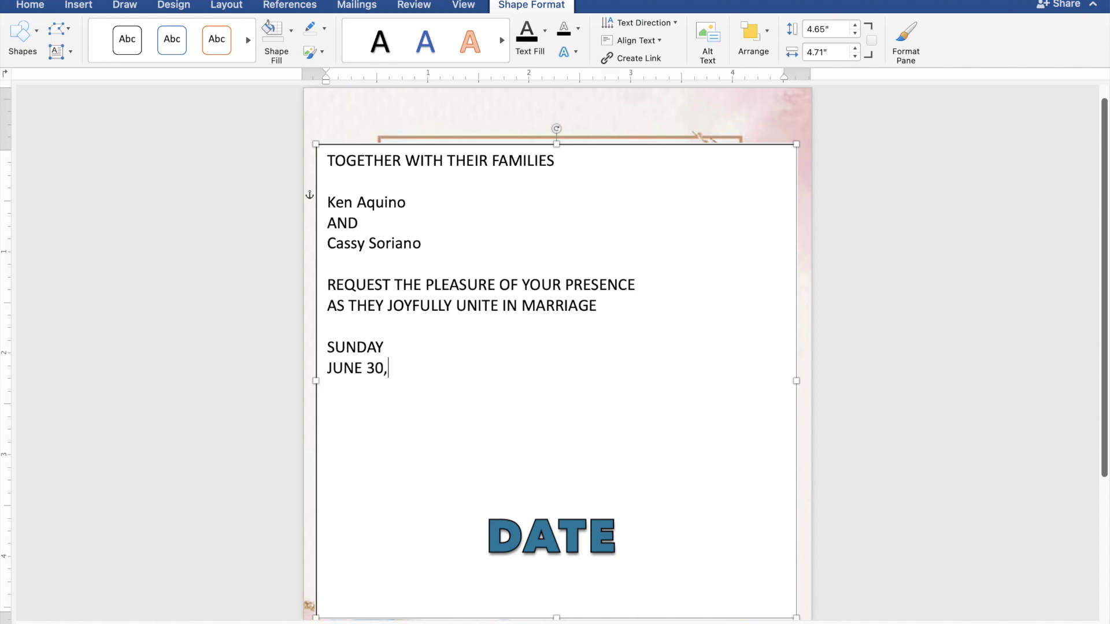
pyautogui.write('202')
pyautogui.write('4')
pyautogui.press('Return')
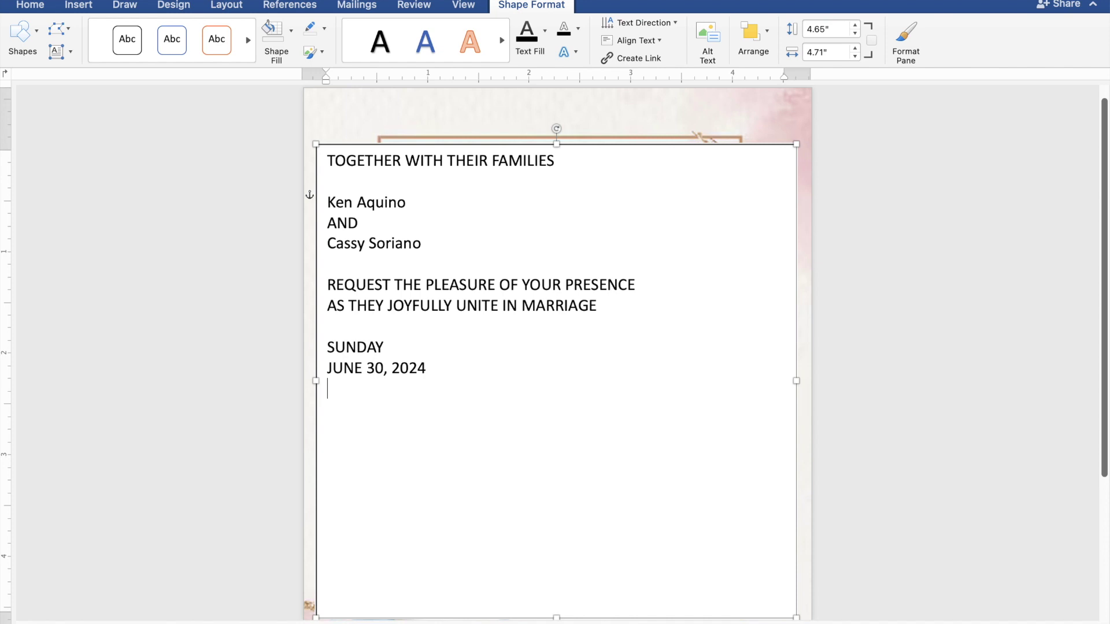
# Add 10:00 IN THE MORNING, ST. THOMAS AQUINAS PARISH, MANGALDAN, PANGASINAN and 'Reception to follow', then select all wording
pyautogui.write('10:')
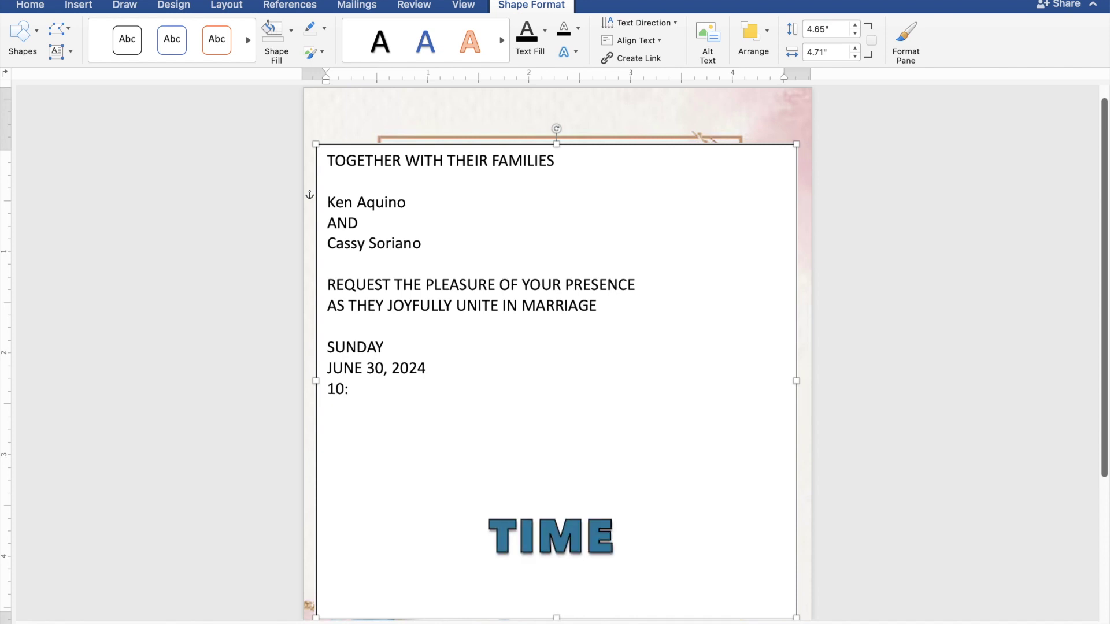
pyautogui.write('00 ')
pyautogui.write('IN THE')
pyautogui.write(' MORNING')
pyautogui.press('Return')
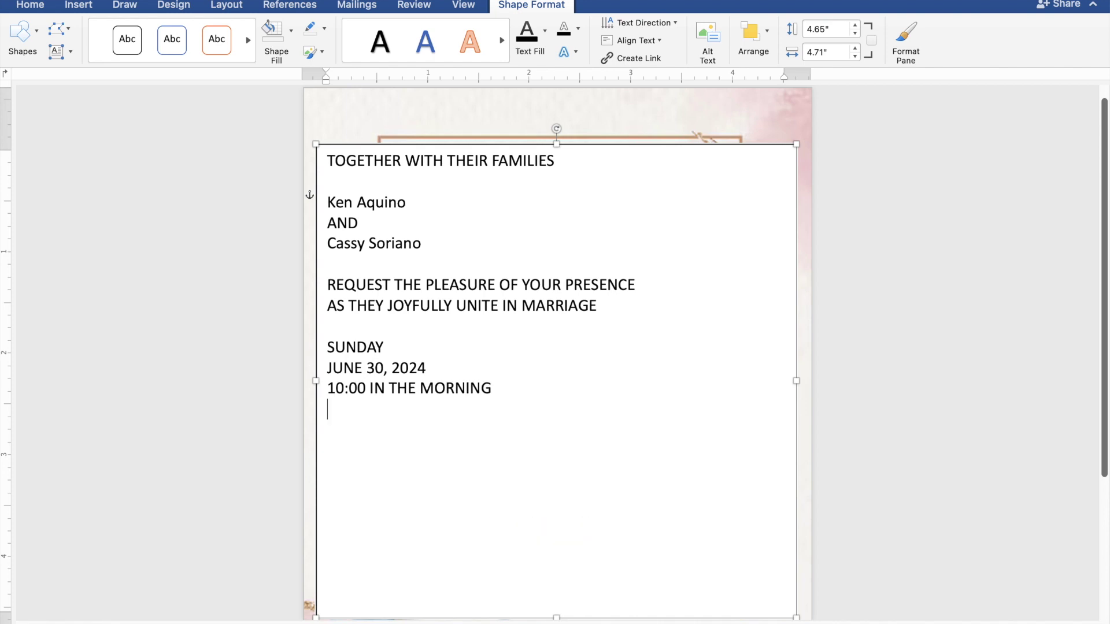
pyautogui.write('ST.')
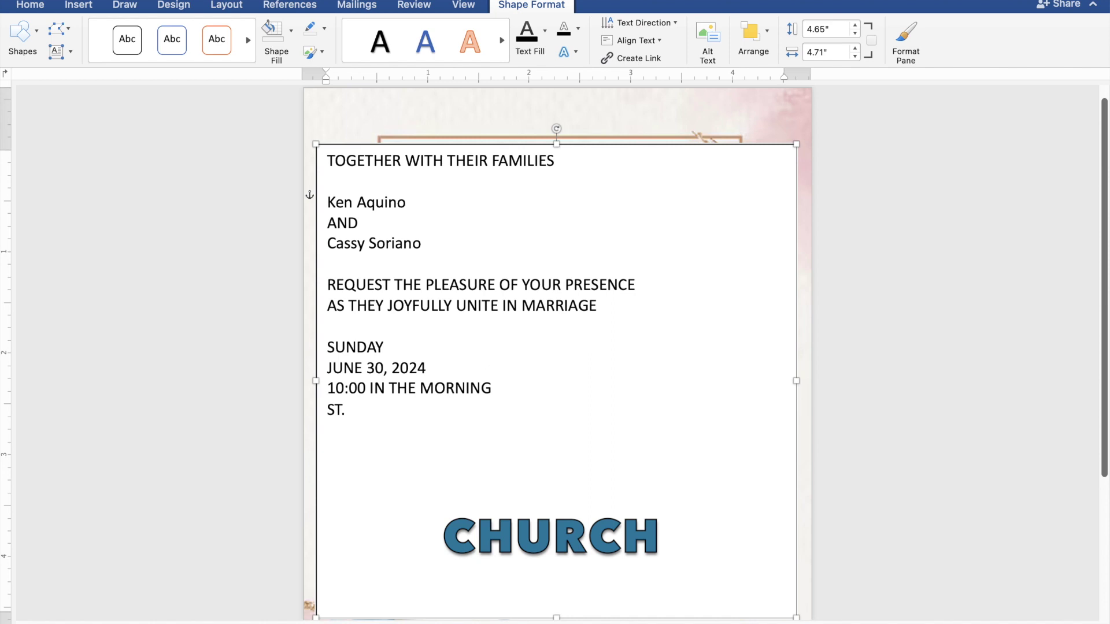
pyautogui.write(' THOMAS AQUINAS ')
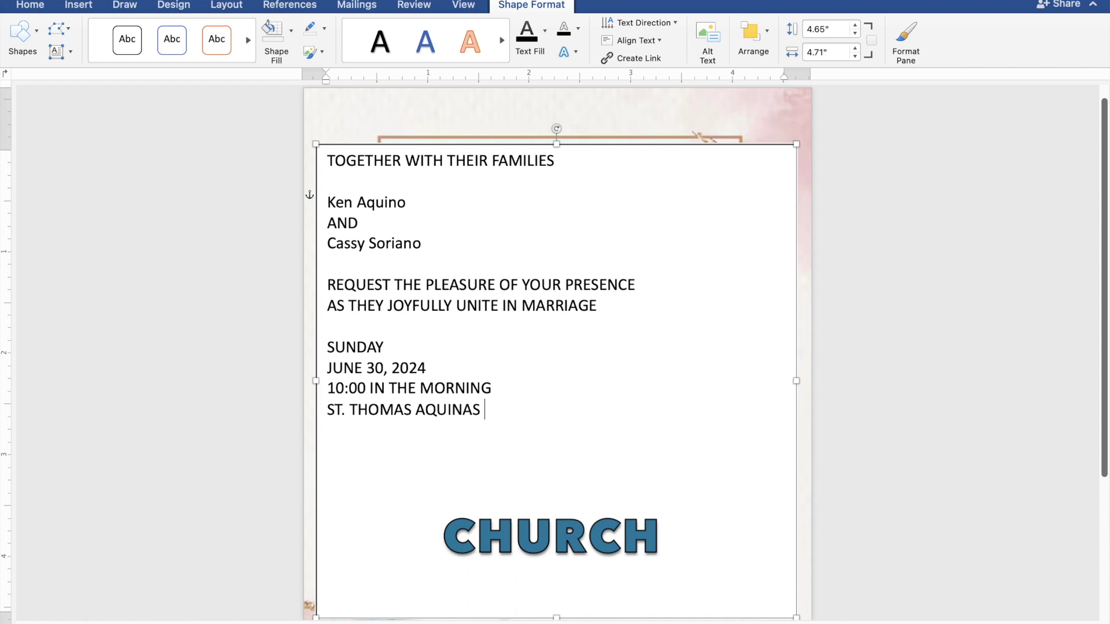
pyautogui.write('PARISH')
pyautogui.press('Return')
pyautogui.write('MANGA')
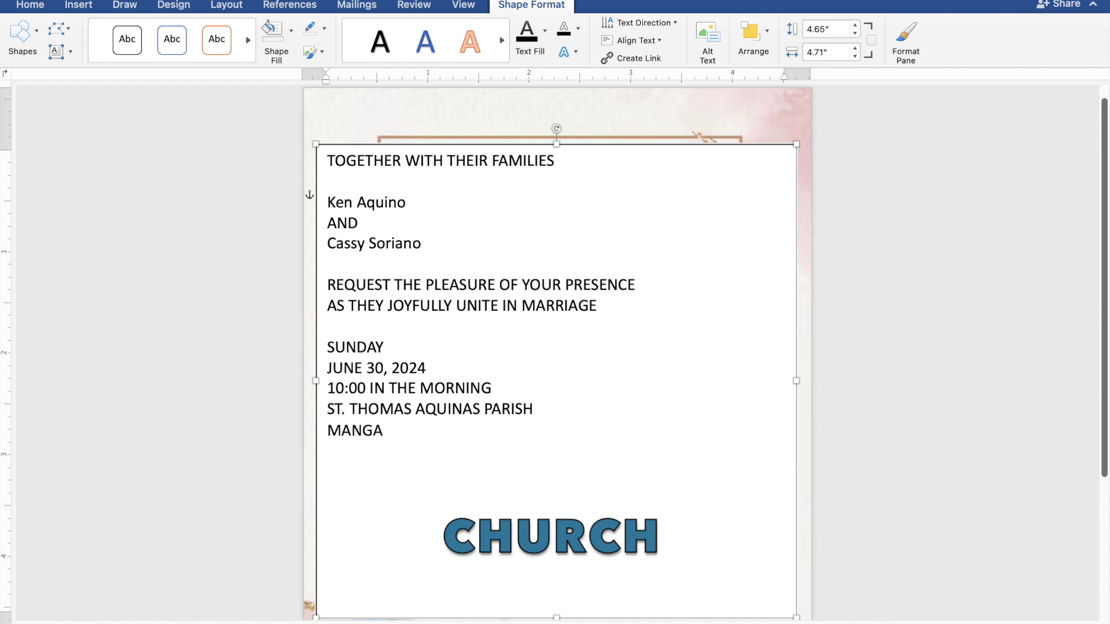
pyautogui.write('LDAN, ')
pyautogui.write('P')
pyautogui.write('ANGASINAN')
pyautogui.press('Return')
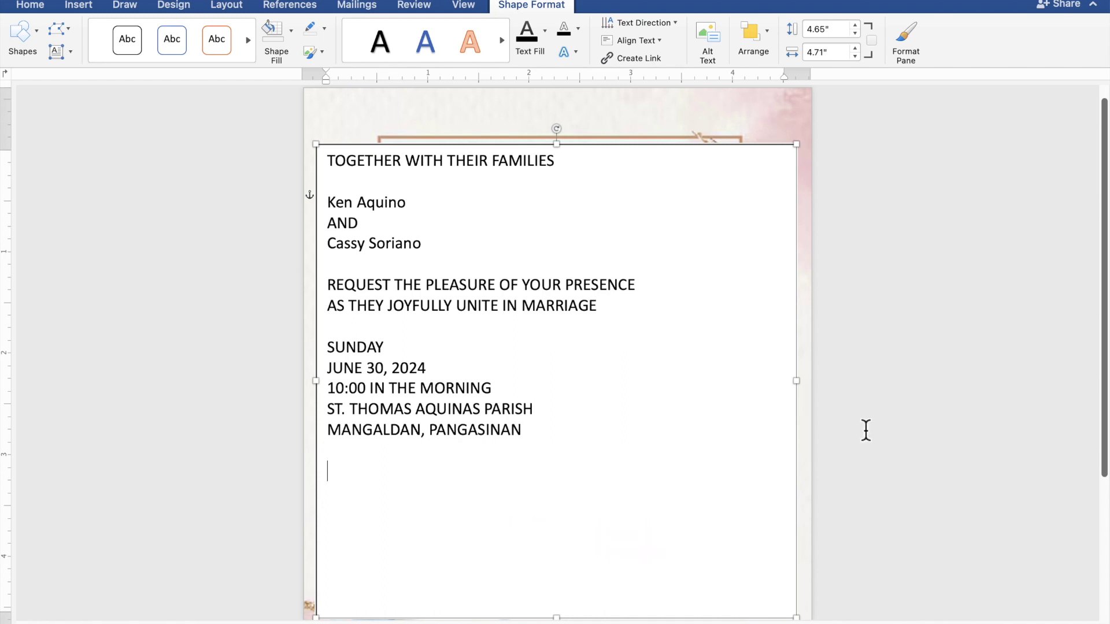
pyautogui.write('Recept')
pyautogui.write('ion')
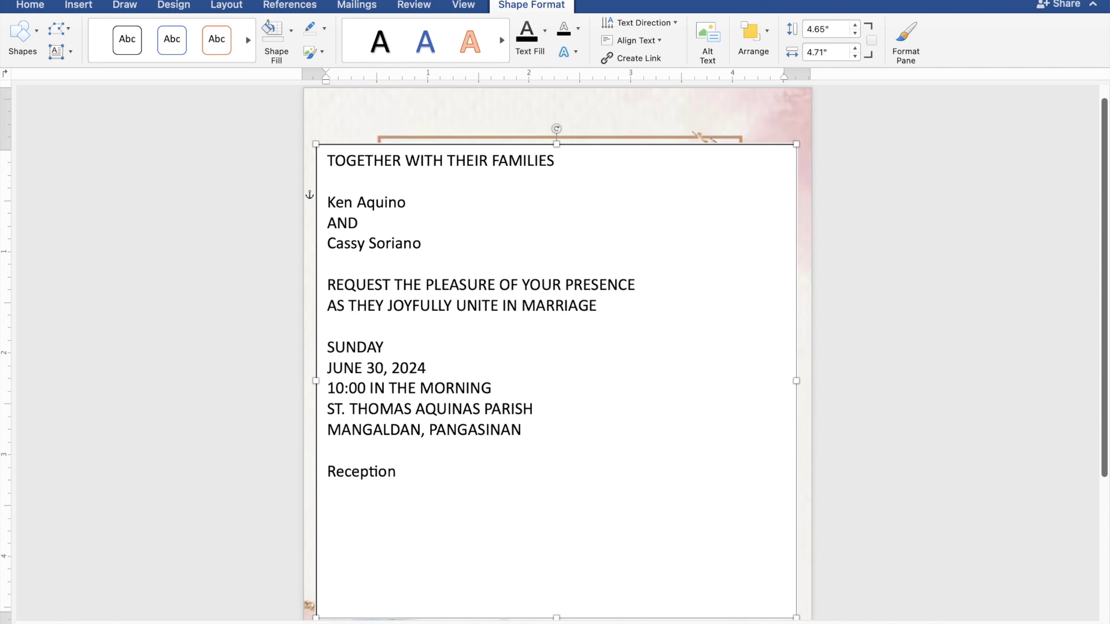
pyautogui.write(' to f')
pyautogui.write('o')
pyautogui.write('llow')
pyautogui.moveTo(462, 471)
pyautogui.mouseDown()
pyautogui.moveTo(362, 315)
pyautogui.moveTo(329, 168)
pyautogui.mouseUp()
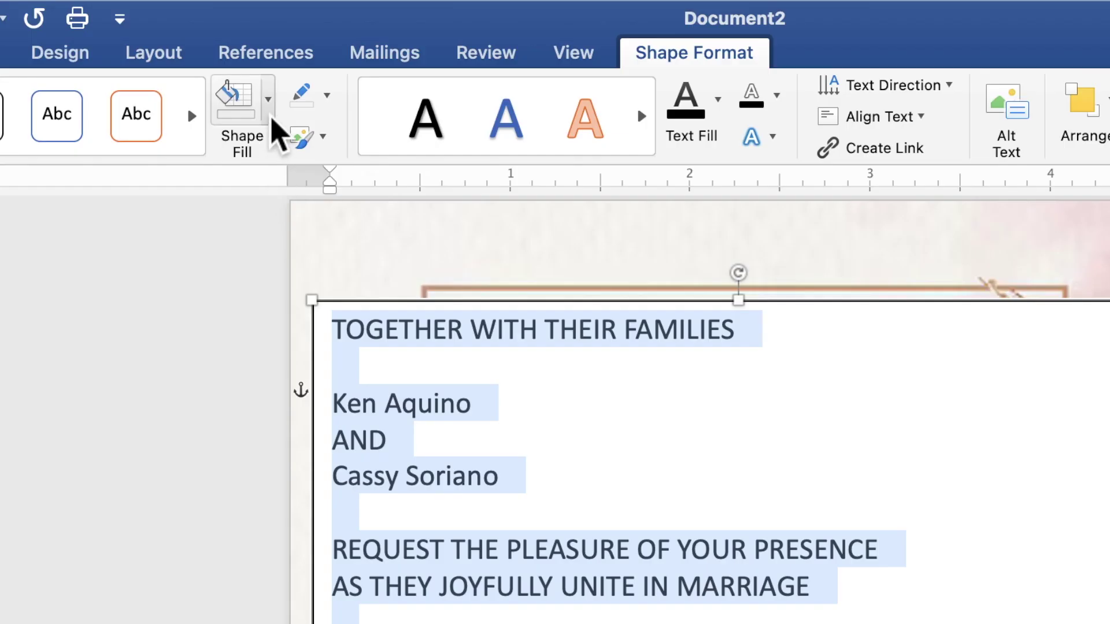
# Set the text box's Shape Fill to No Fill and Shape Outline to No Outline
pyautogui.click(270, 113)
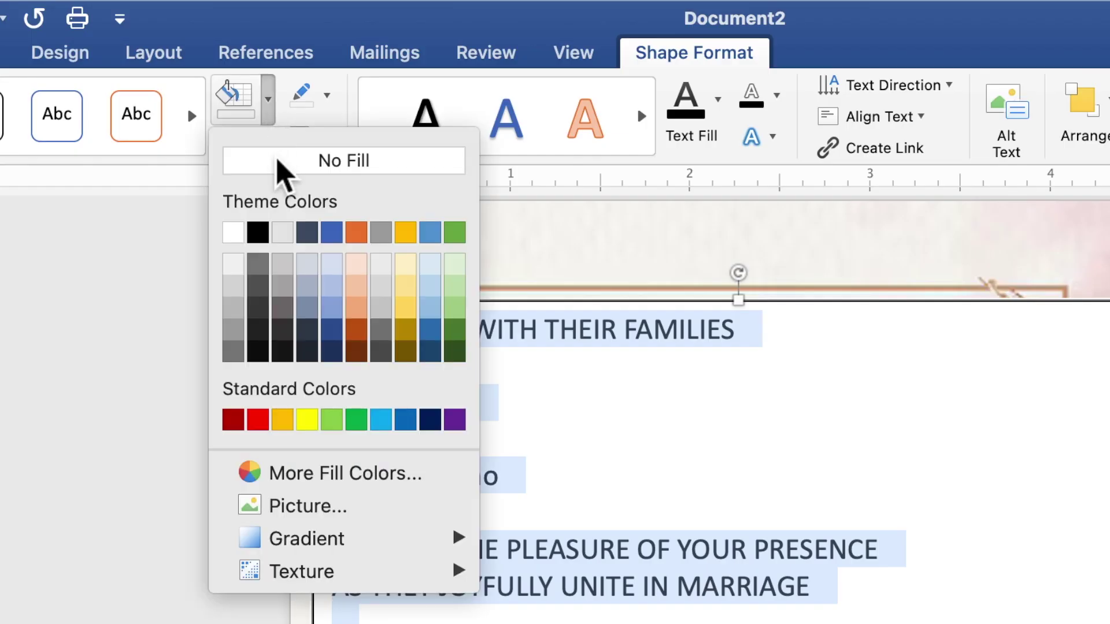
pyautogui.click(281, 171)
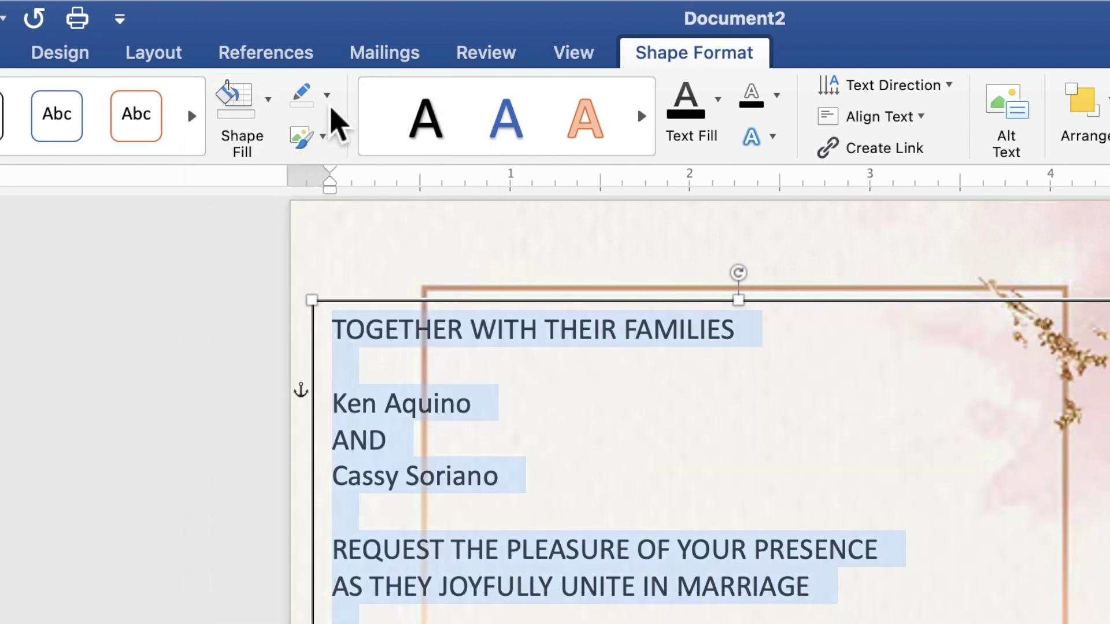
pyautogui.click(328, 103)
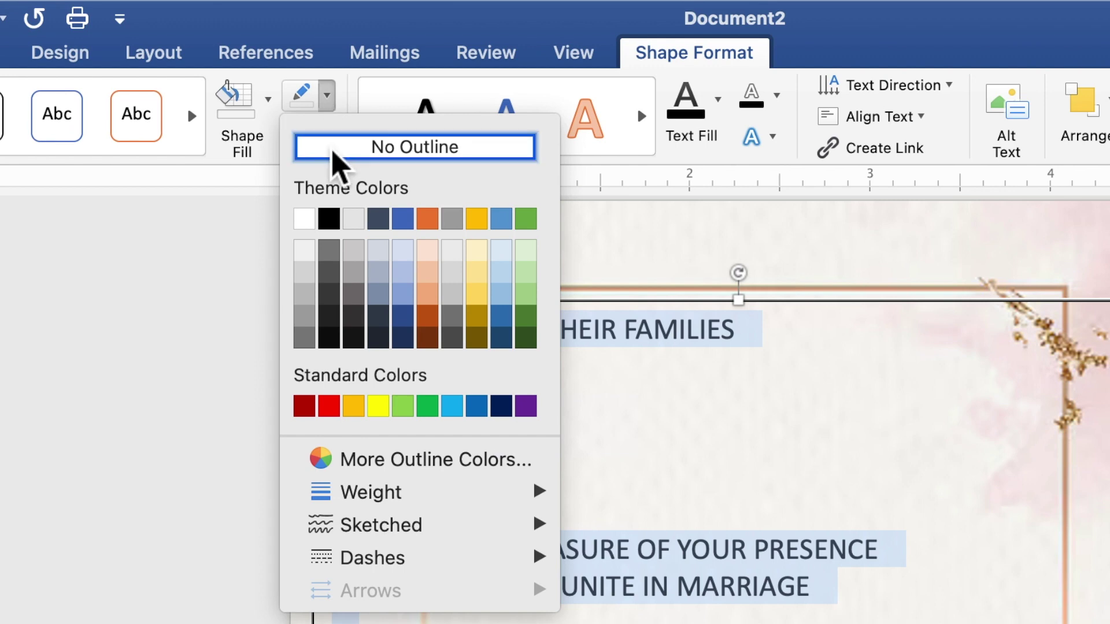
pyautogui.click(333, 152)
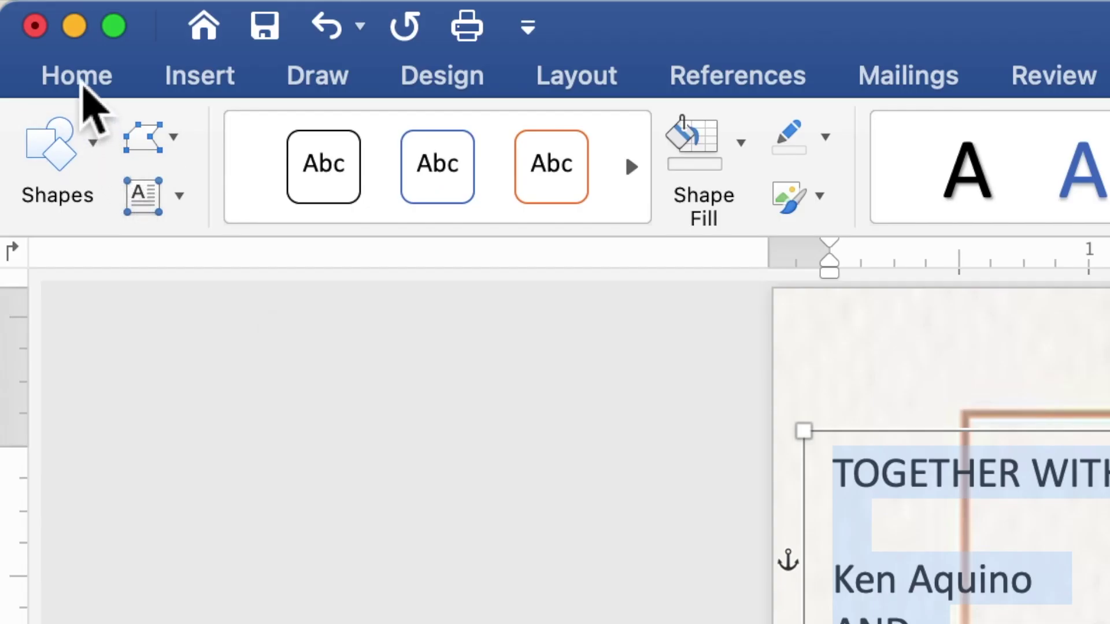
# Format all the invitation wording as 10-point Times New Roman, centred
pyautogui.click(81, 85)
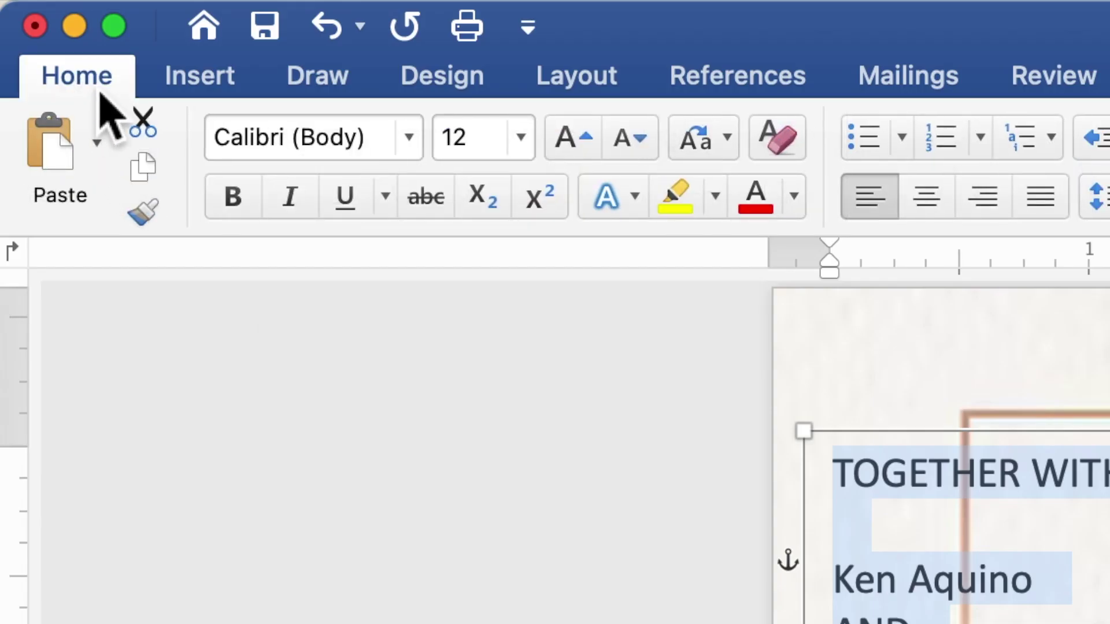
pyautogui.click(410, 150)
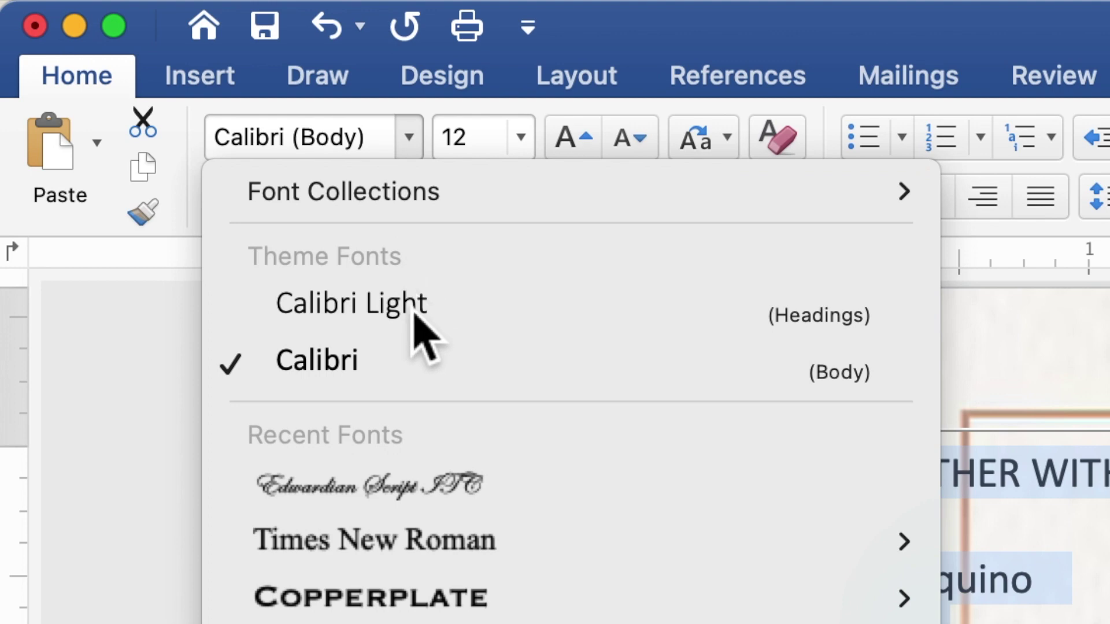
pyautogui.moveTo(373, 541)
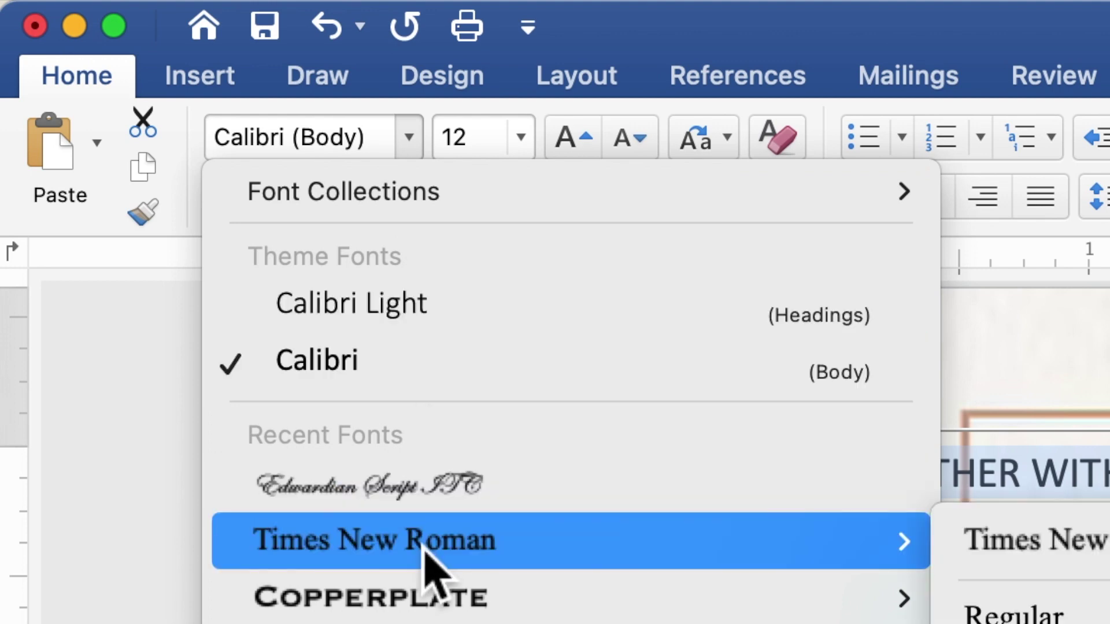
pyautogui.click(425, 549)
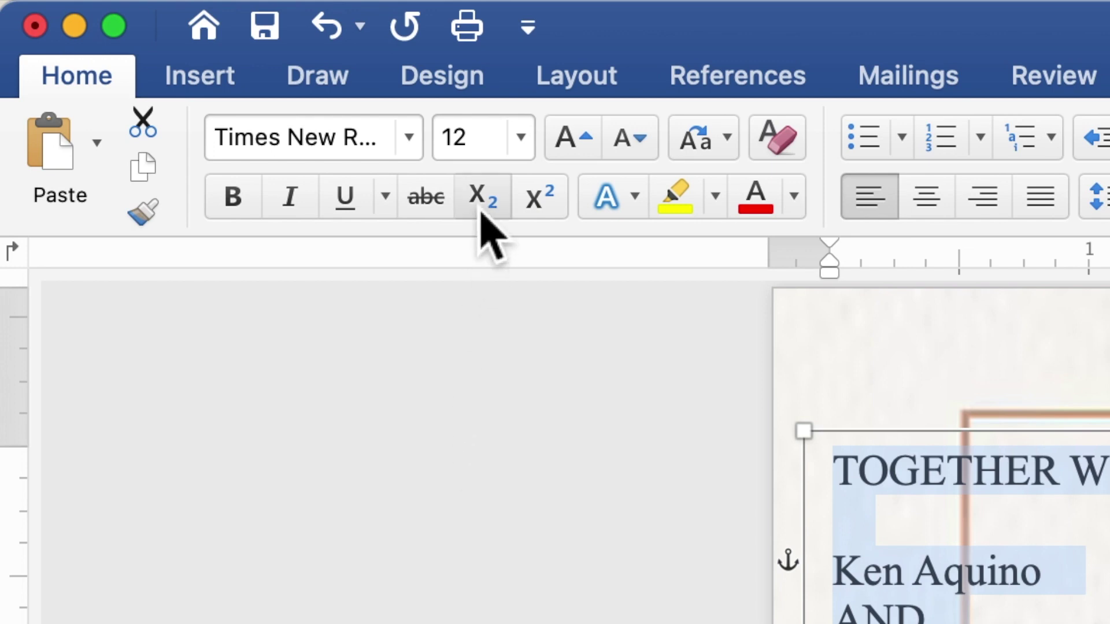
pyautogui.moveTo(479, 155); pyautogui.dragTo(448, 156)
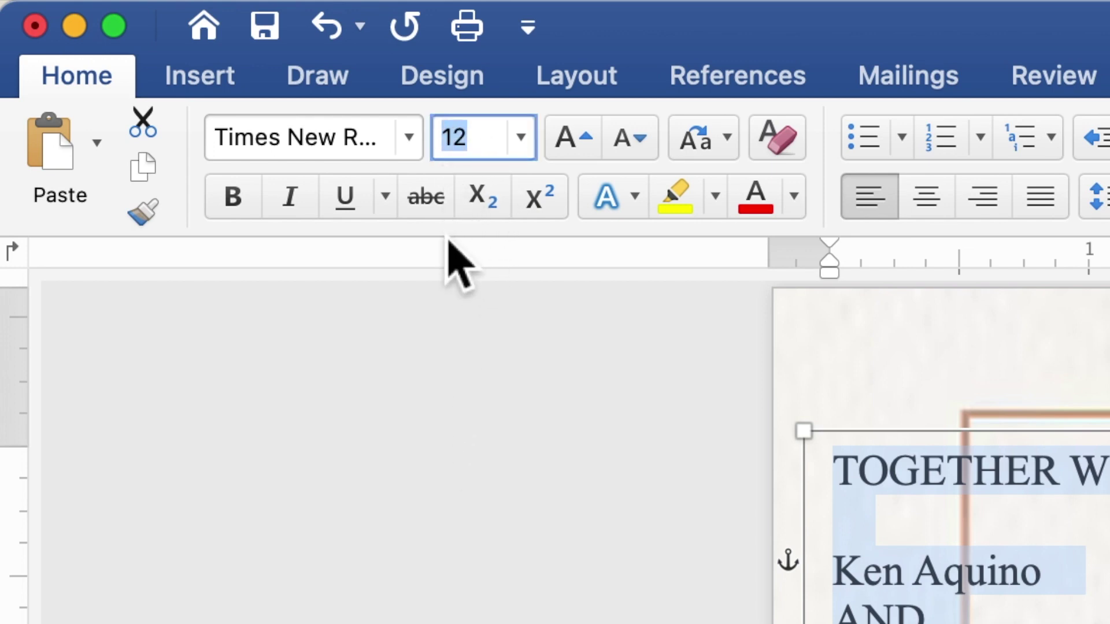
pyautogui.write('10')
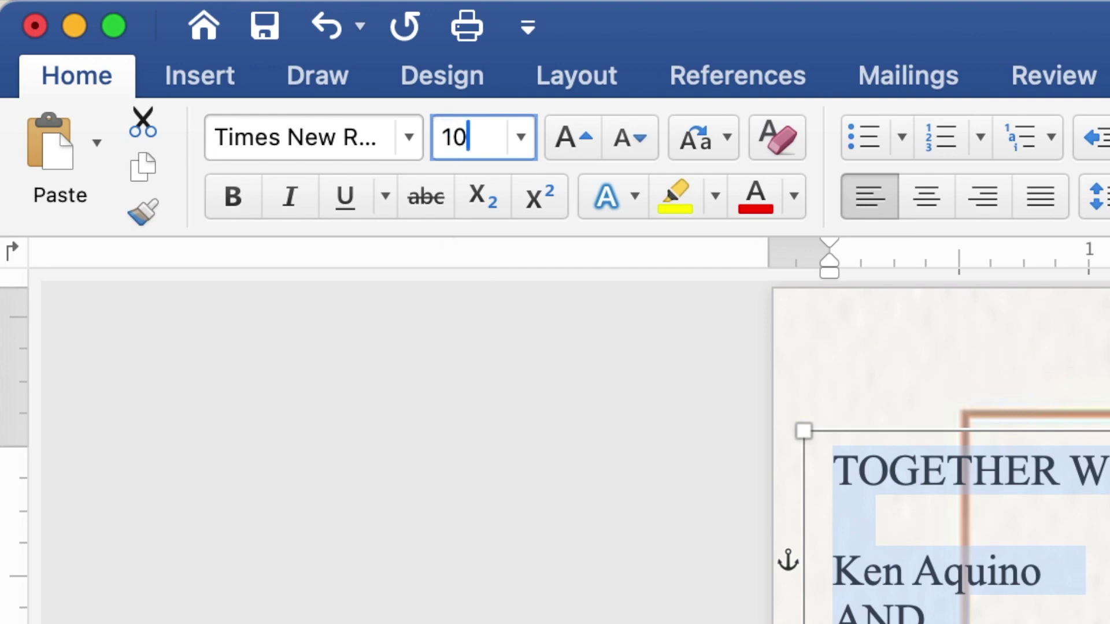
pyautogui.press('Return')
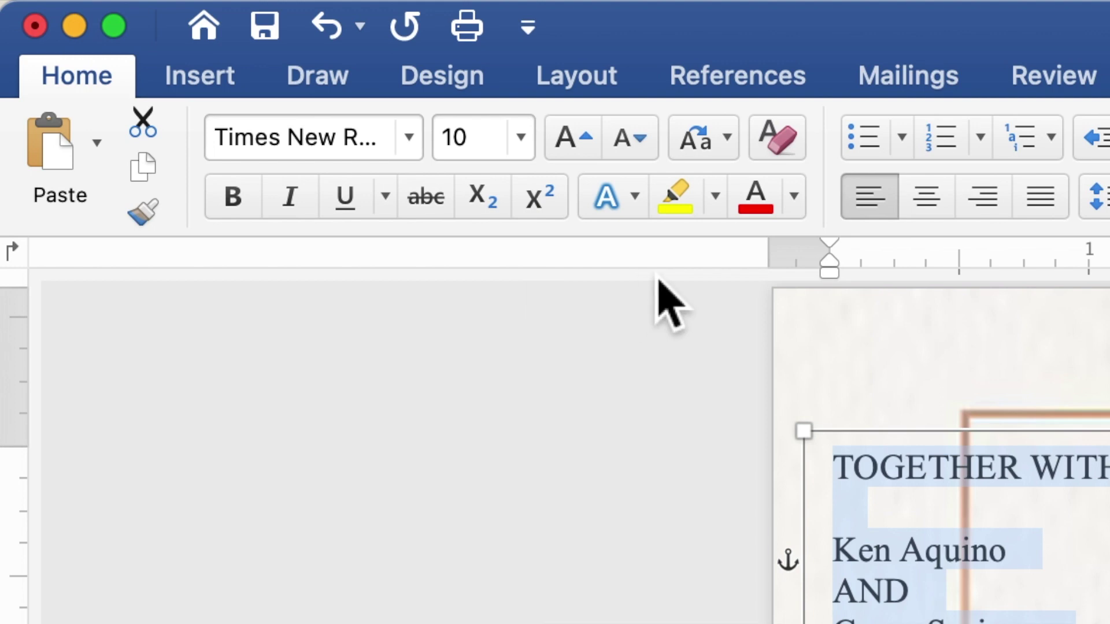
pyautogui.click(926, 199)
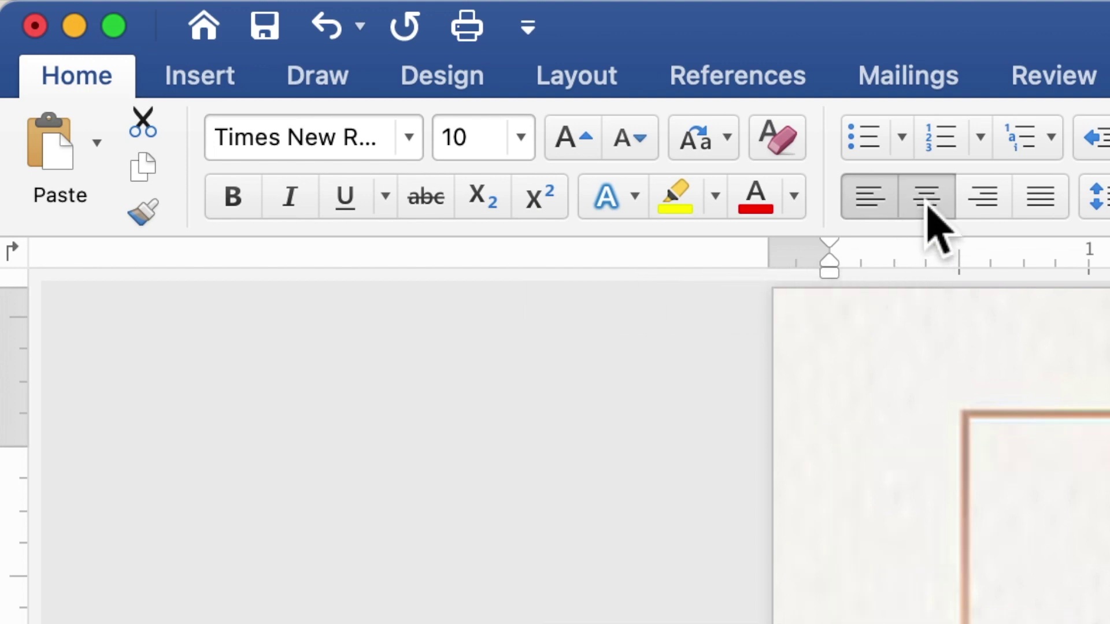
pyautogui.click(927, 200)
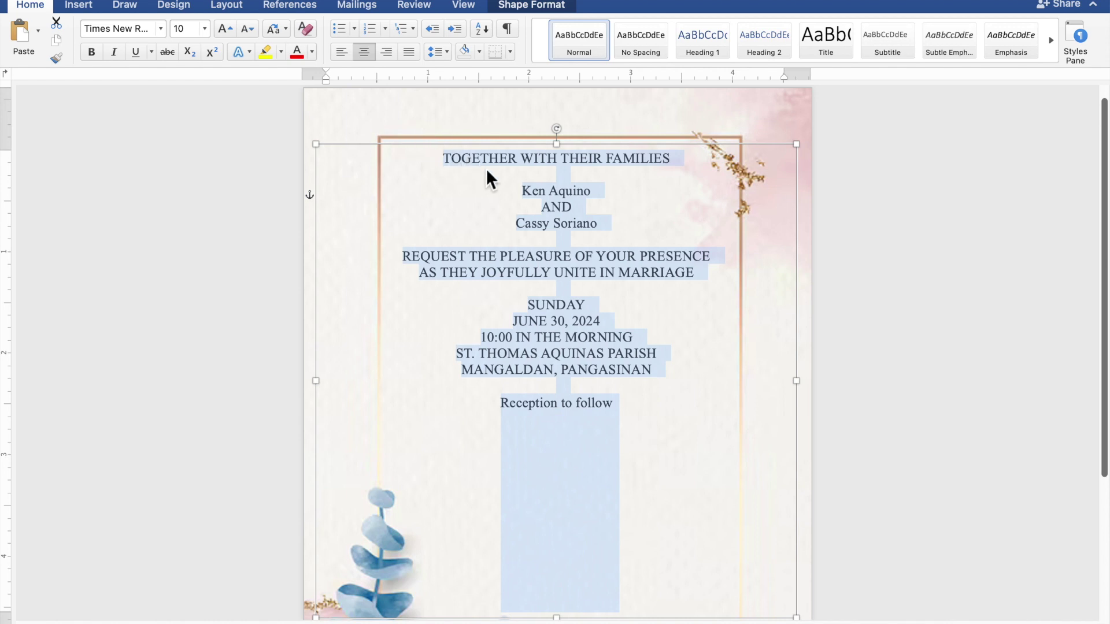
# Set both name lines and 'Reception to follow' in 20-point Edwardian Script ITC
pyautogui.click(594, 200)
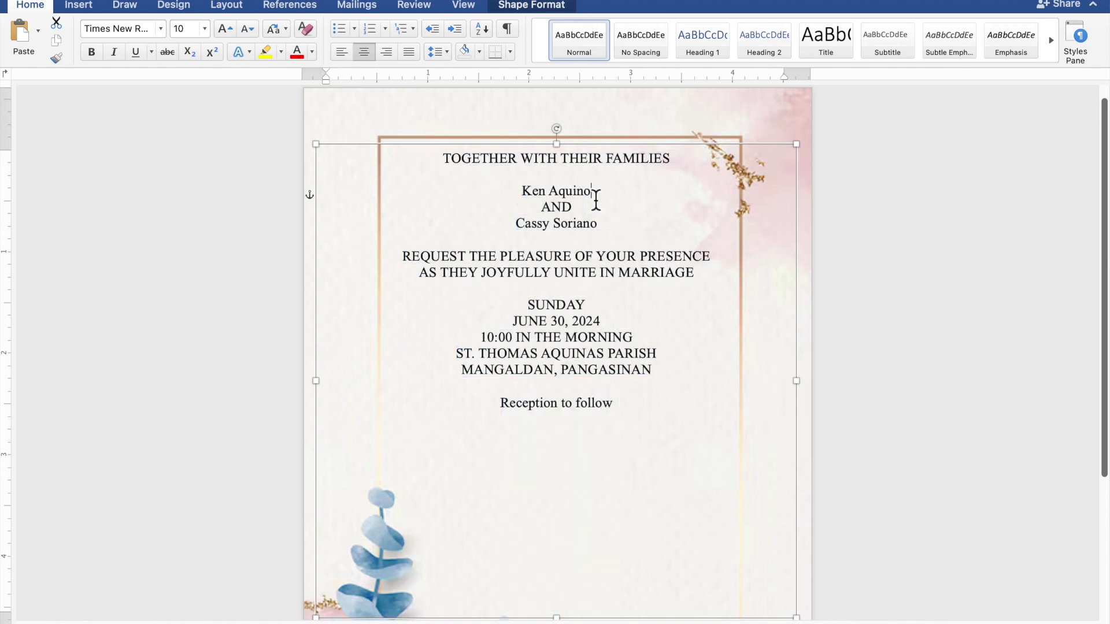
pyautogui.moveTo(591, 193); pyautogui.dragTo(523, 196)
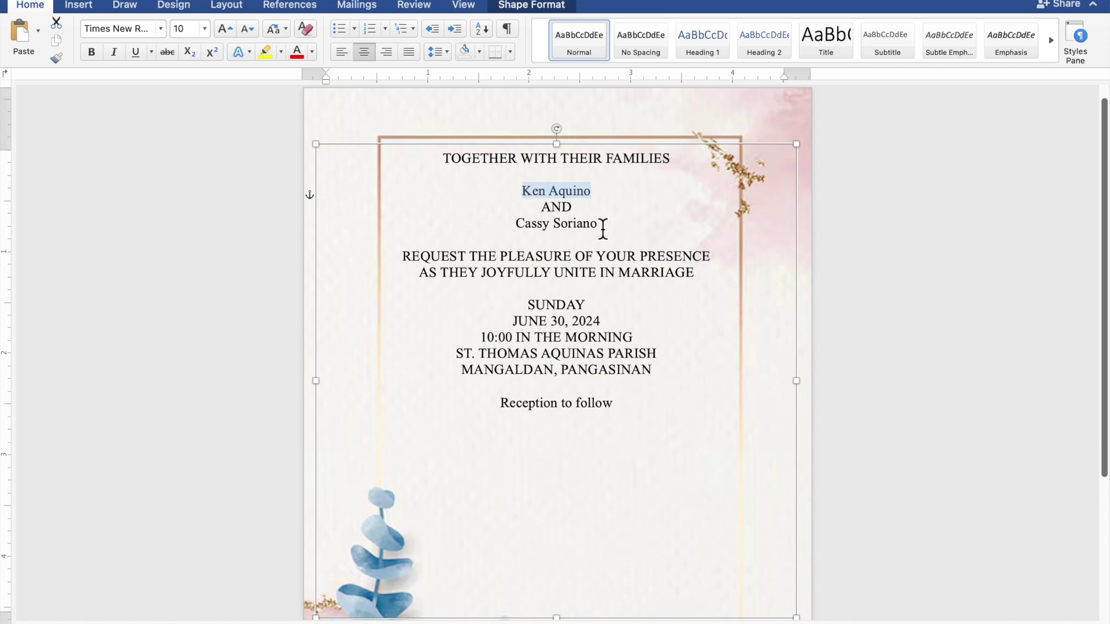
pyautogui.moveTo(603, 225); pyautogui.dragTo(538, 234)
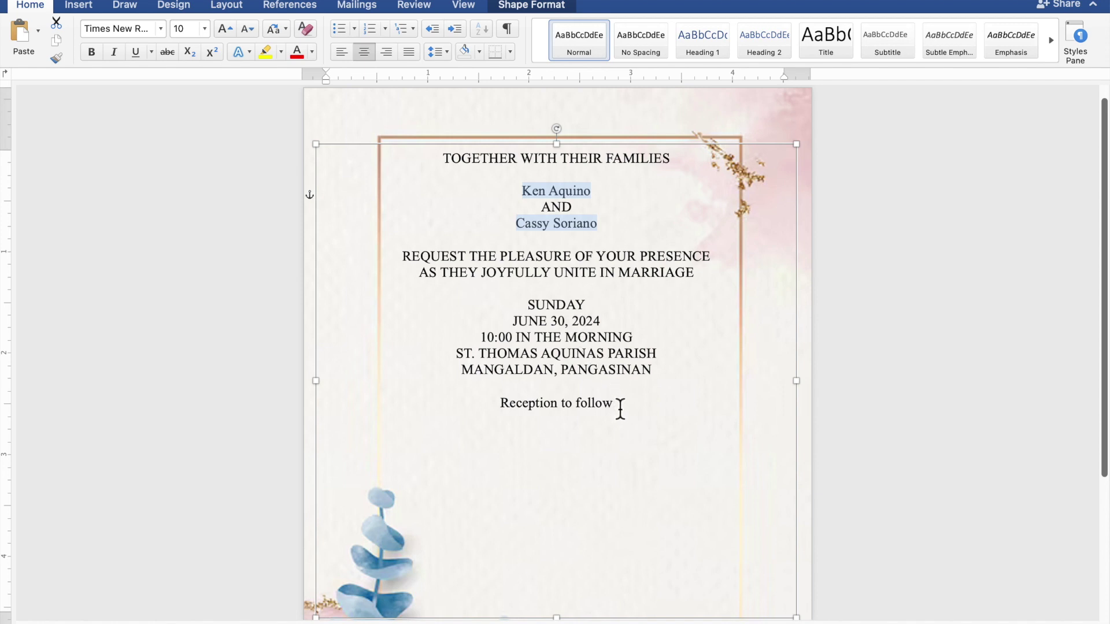
pyautogui.moveTo(620, 408); pyautogui.dragTo(539, 409)
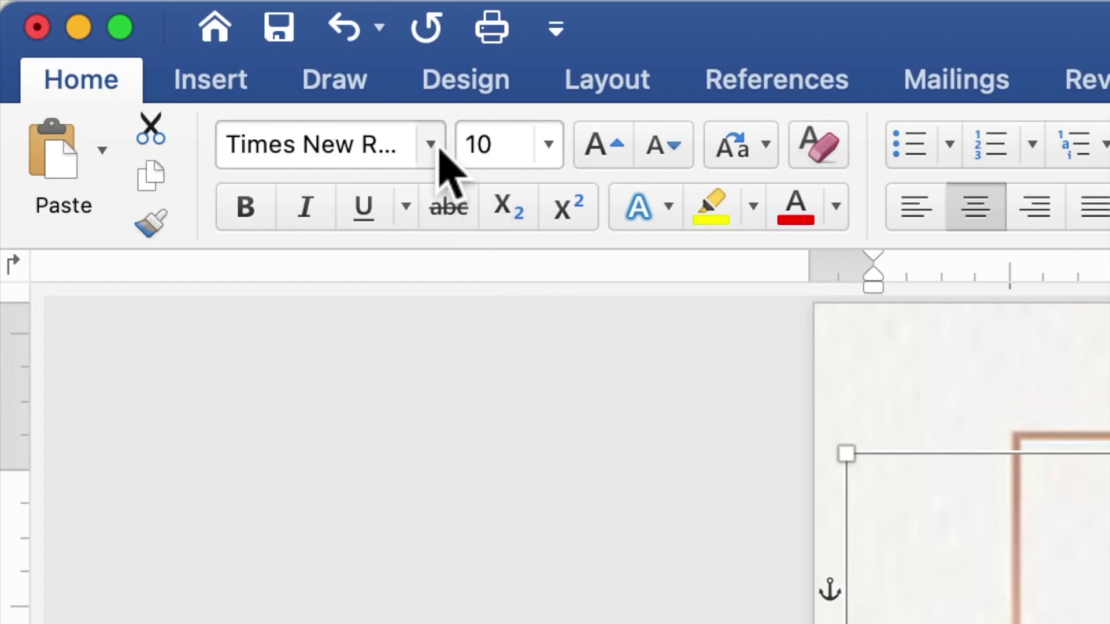
pyautogui.click(439, 149)
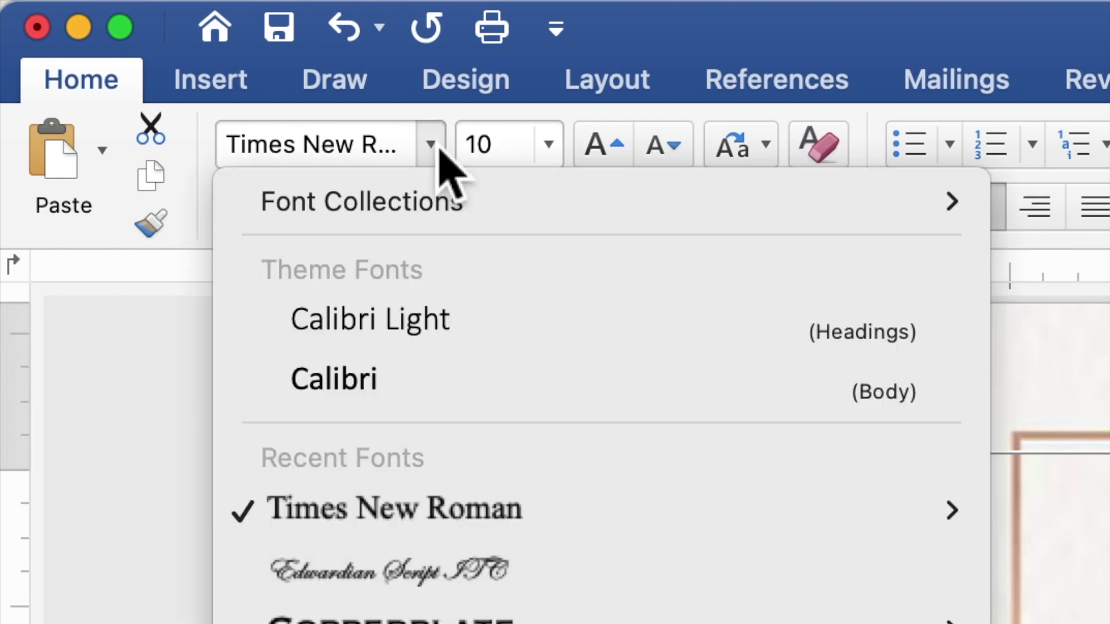
pyautogui.click(452, 578)
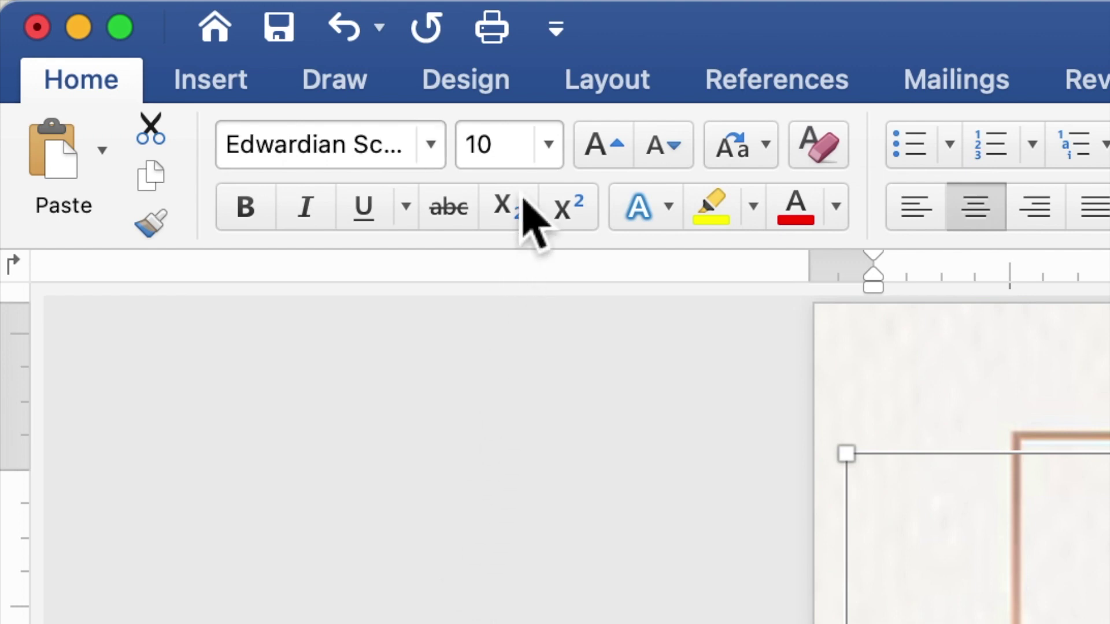
pyautogui.click(498, 167)
pyautogui.moveTo(498, 167); pyautogui.dragTo(467, 165)
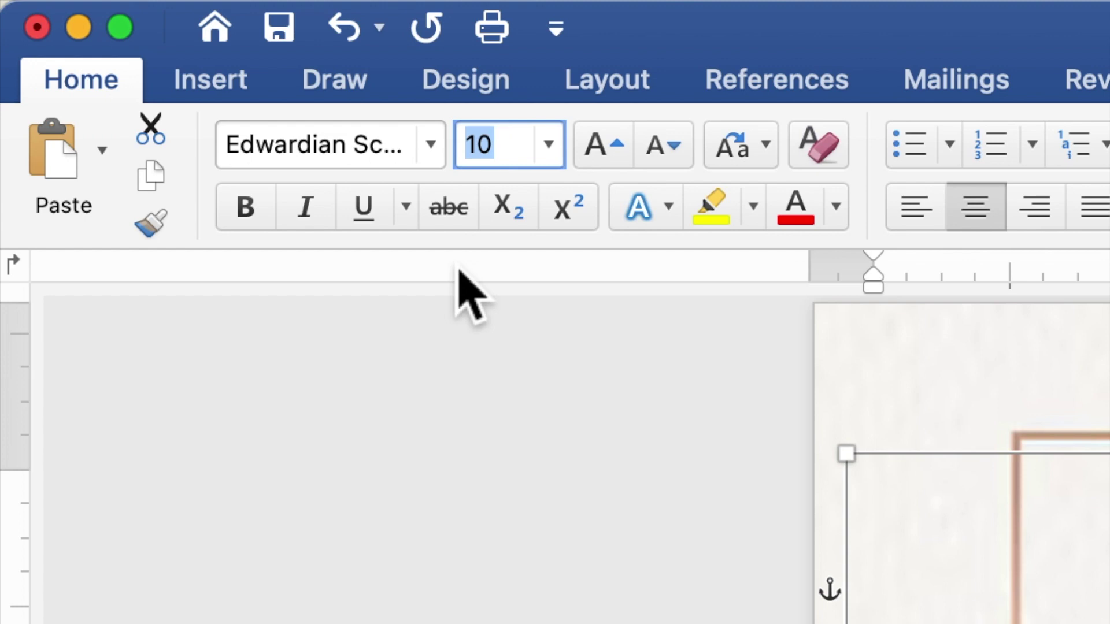
pyautogui.write('20')
pyautogui.press('Return')
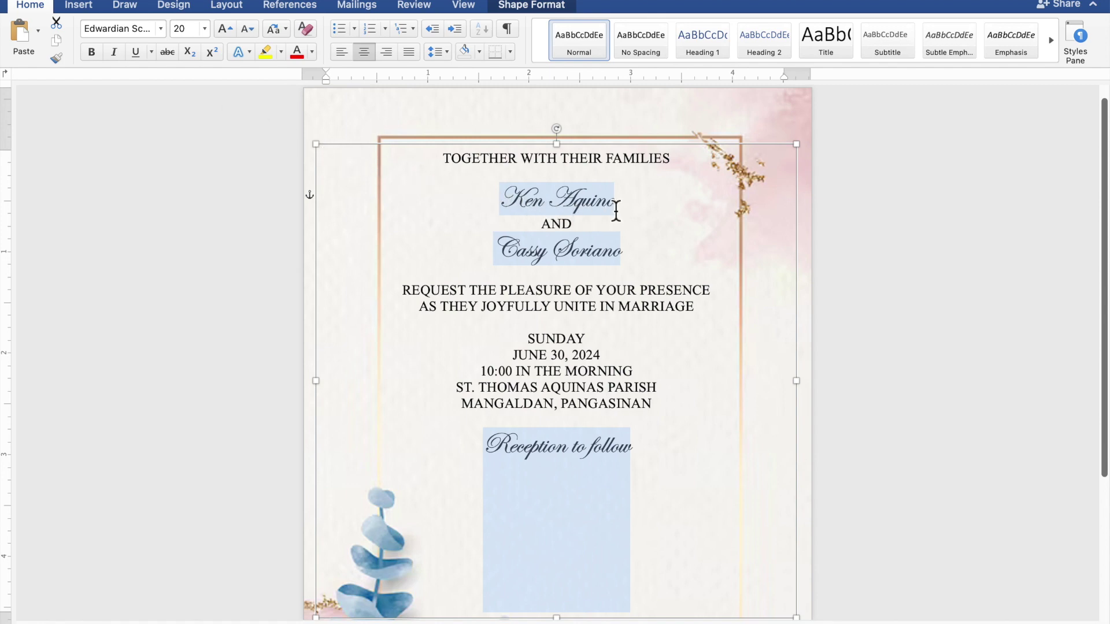
# Reselect just the couple's two name lines
pyautogui.click(616, 211)
pyautogui.moveTo(537, 208); pyautogui.dragTo(500, 203)
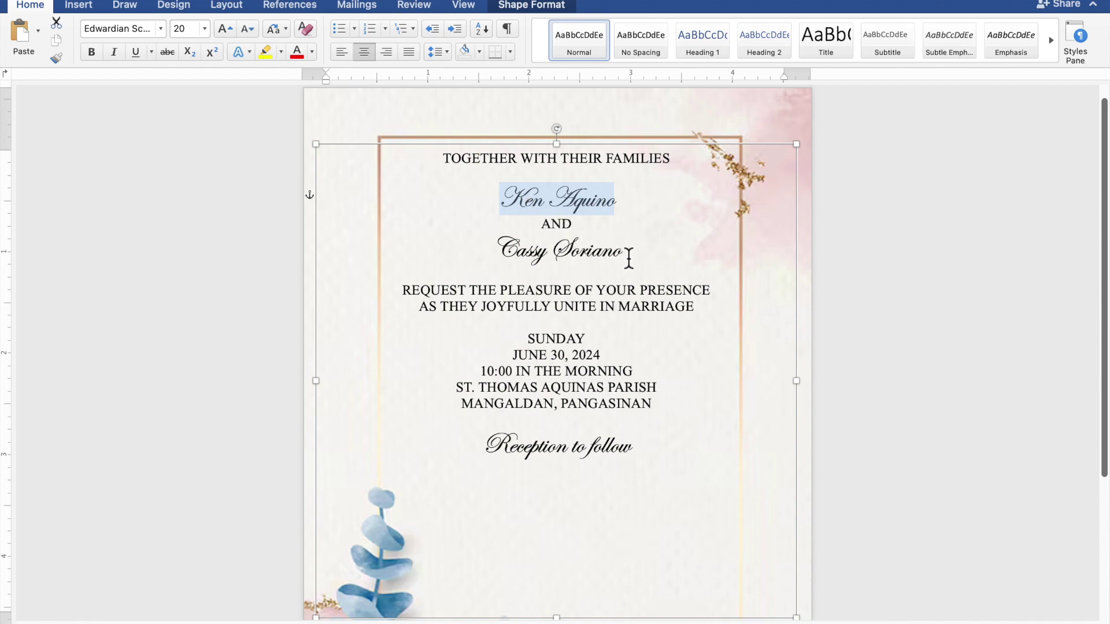
pyautogui.moveTo(627, 258); pyautogui.dragTo(508, 260)
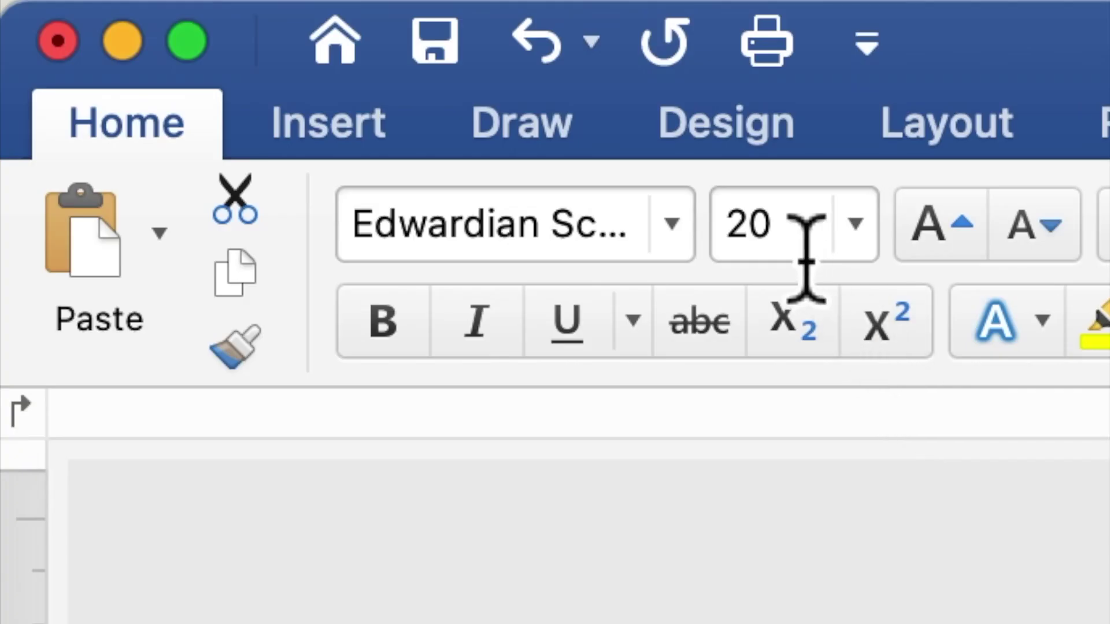
# Change the two selected name lines from 20 to 40-point Edwardian Script
pyautogui.moveTo(753, 249); pyautogui.dragTo(726, 249)
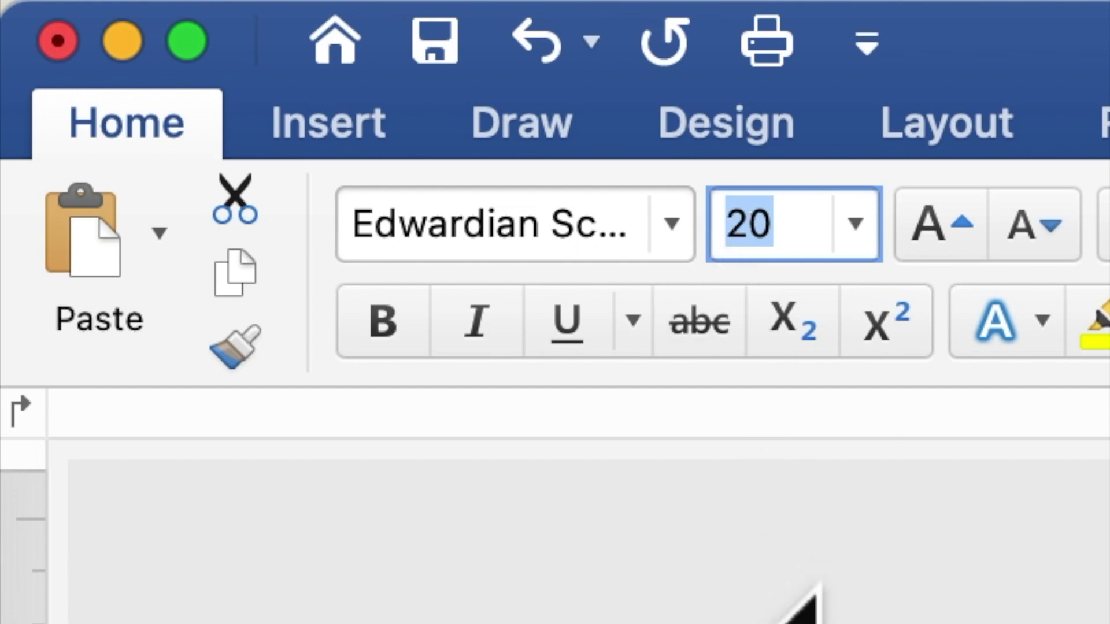
pyautogui.write('40')
pyautogui.press('Return')
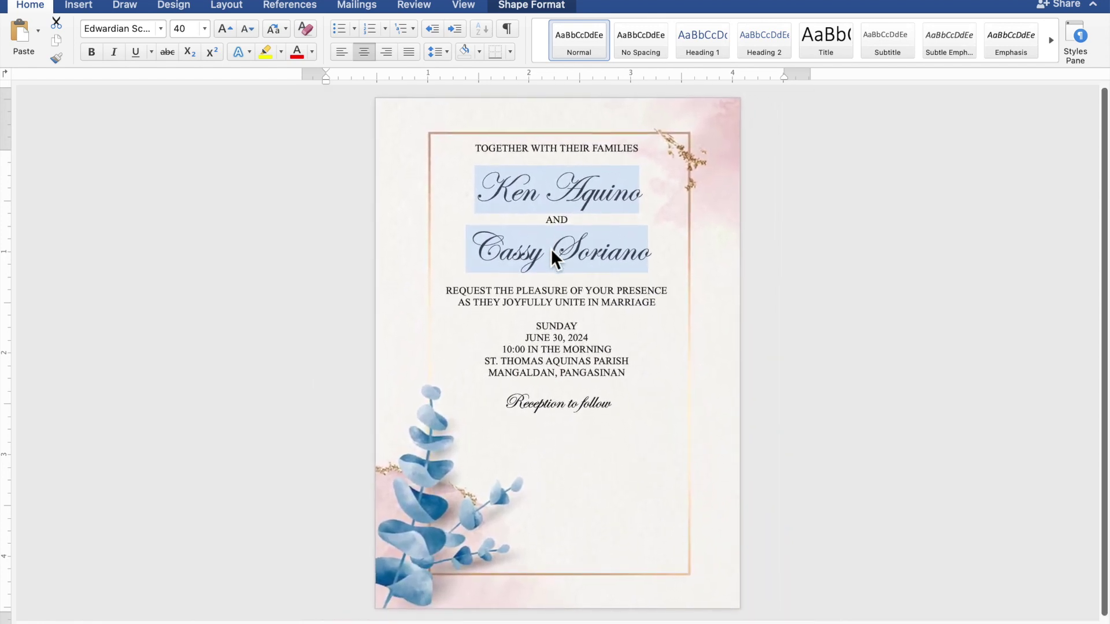
# Stretch the text box's bottom edge down toward the frame's bottom
pyautogui.click(550, 250)
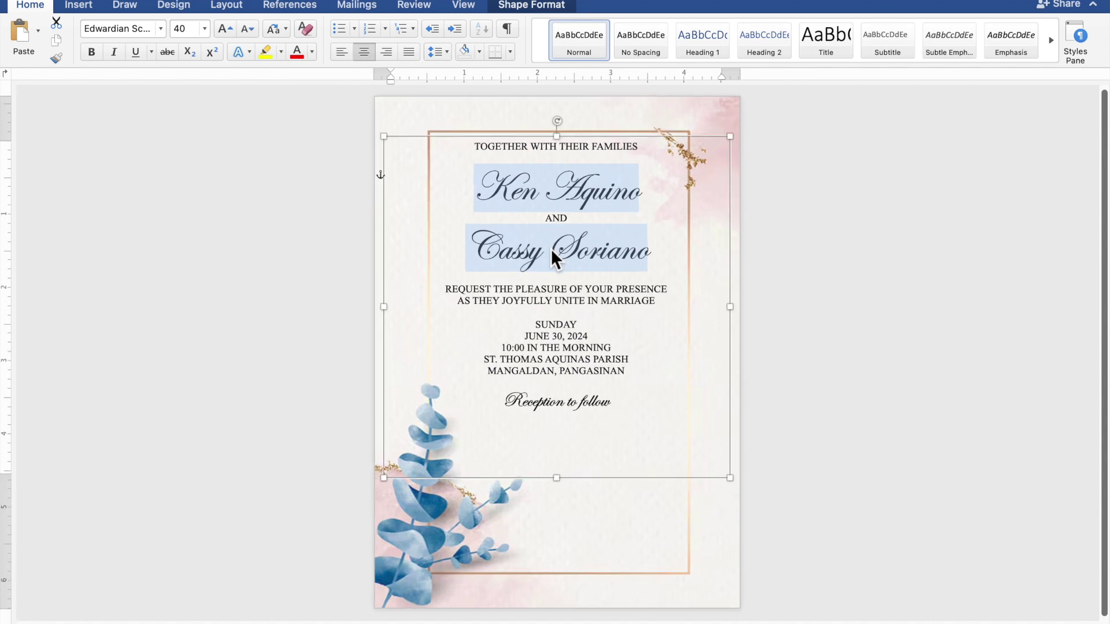
pyautogui.click(563, 480)
pyautogui.moveTo(570, 511); pyautogui.dragTo(568, 560)
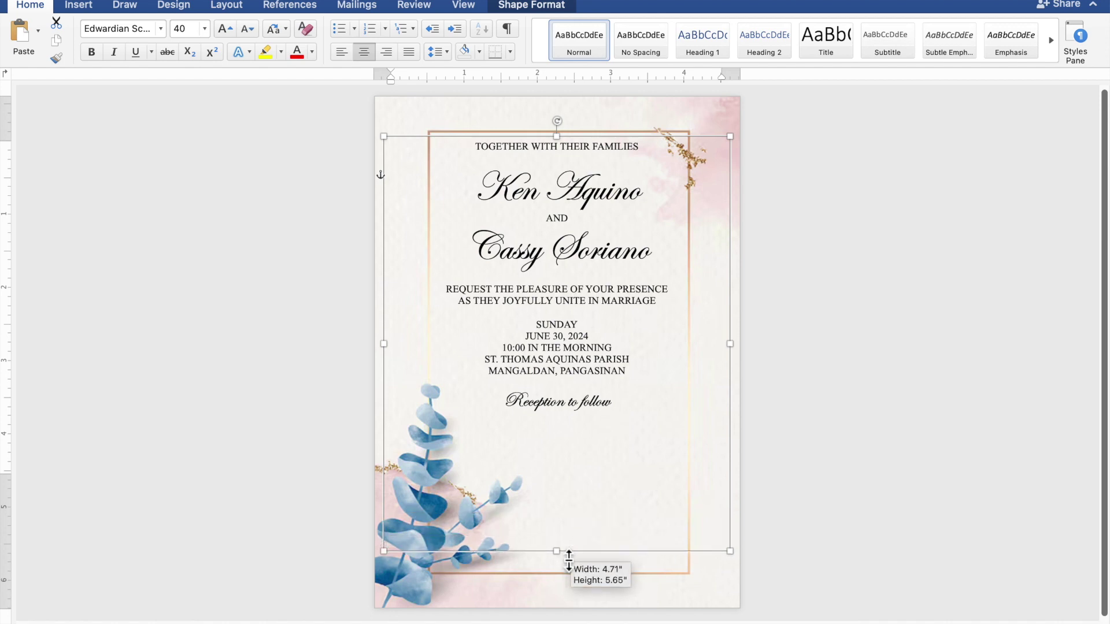
pyautogui.moveTo(568, 559); pyautogui.dragTo(568, 564)
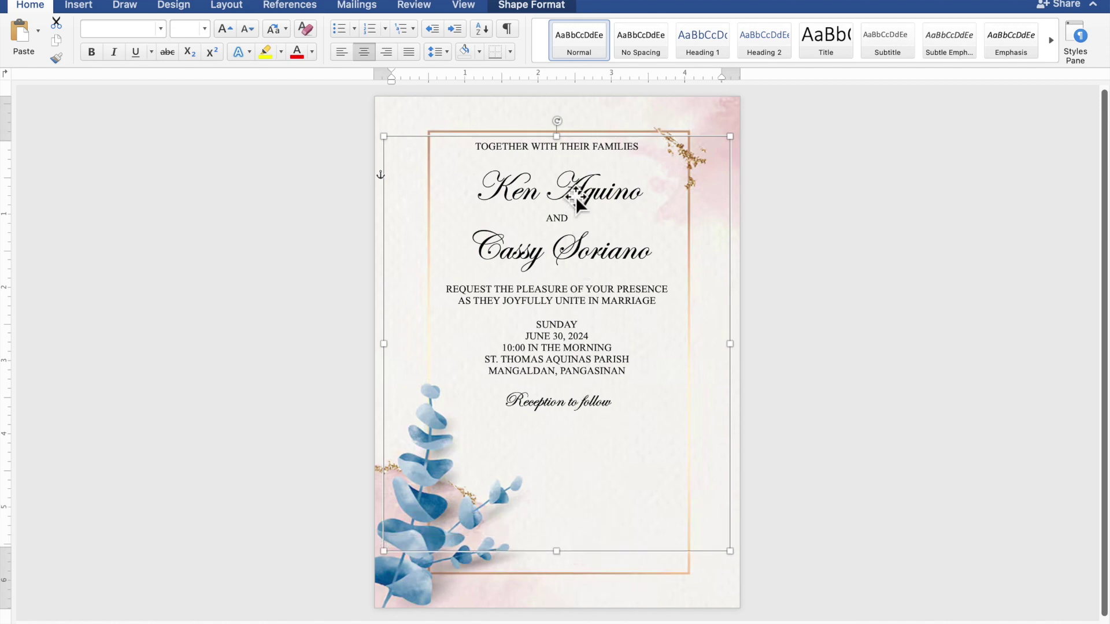
# Insert blank lines after the opening line and above the request lines, SUNDAY block and 'Reception to follow'
pyautogui.click(579, 163)
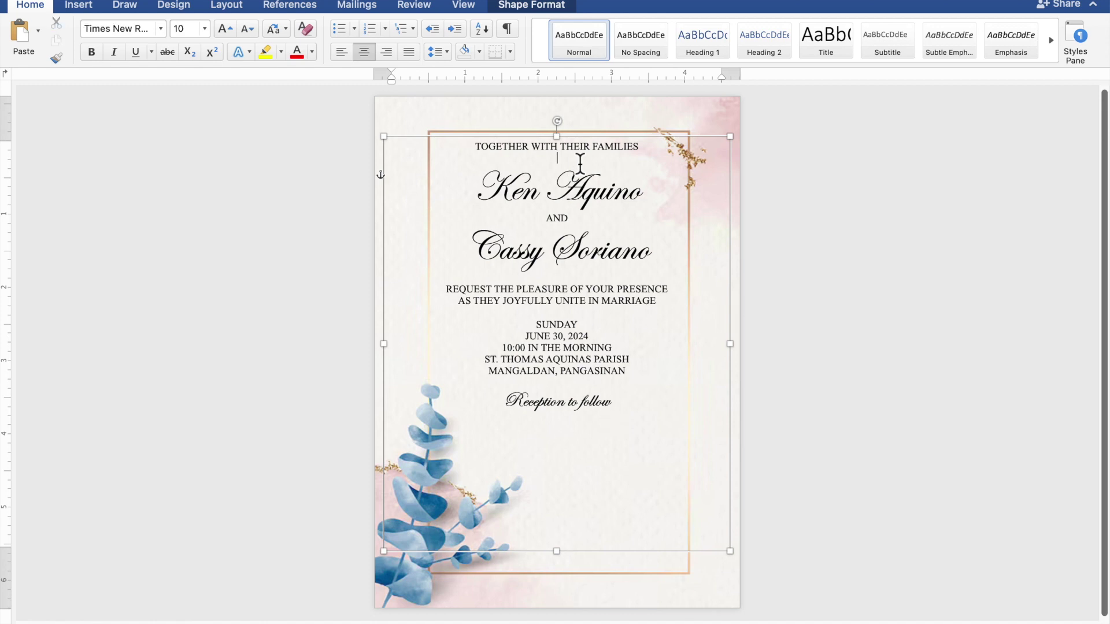
pyautogui.press('Return')
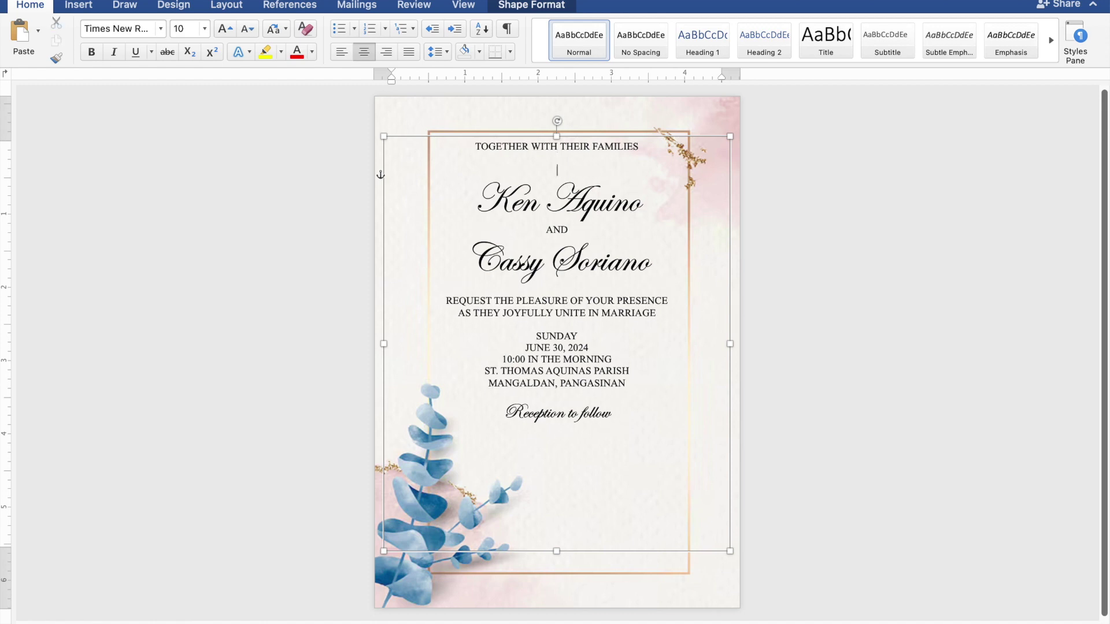
pyautogui.press('Return')
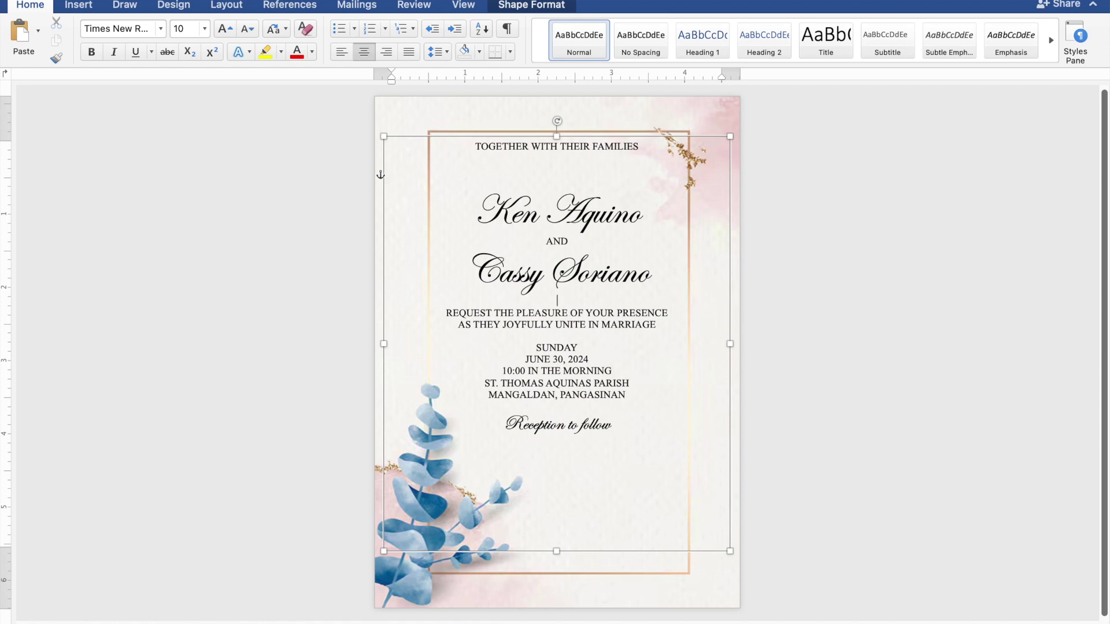
pyautogui.press('Return')
pyautogui.press('Return')
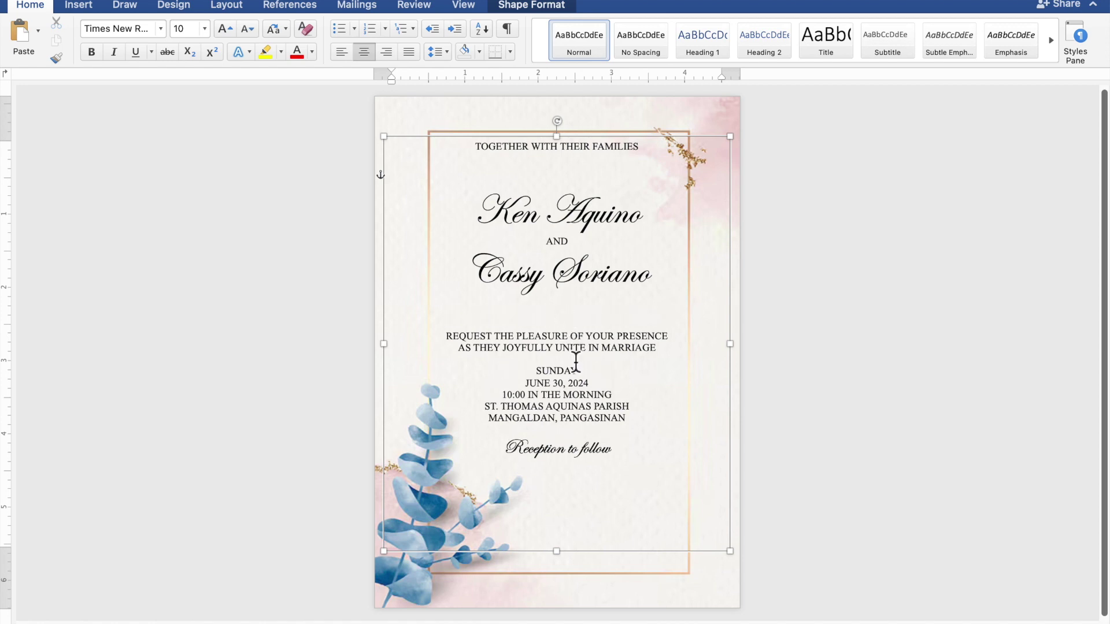
pyautogui.press('Return')
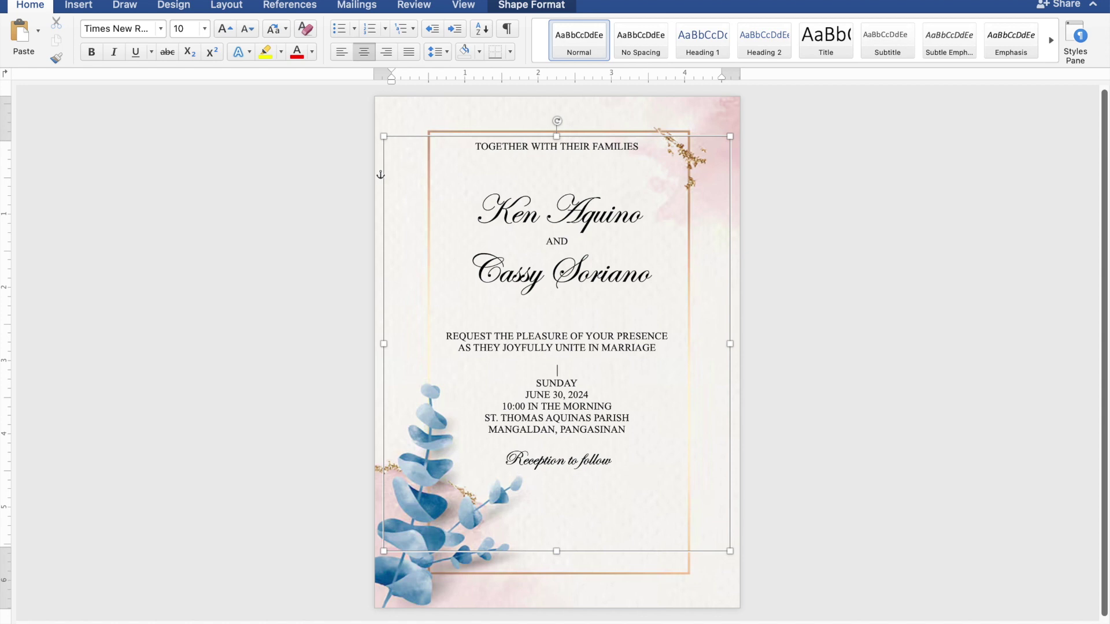
pyautogui.press('Return')
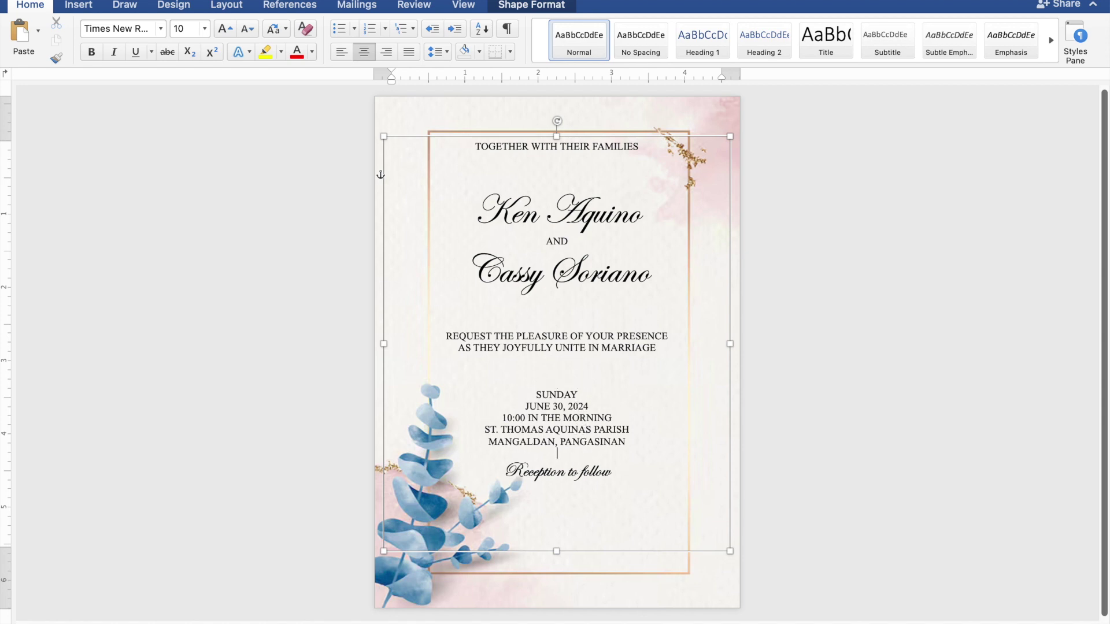
pyautogui.press('Return')
pyautogui.press('Return')
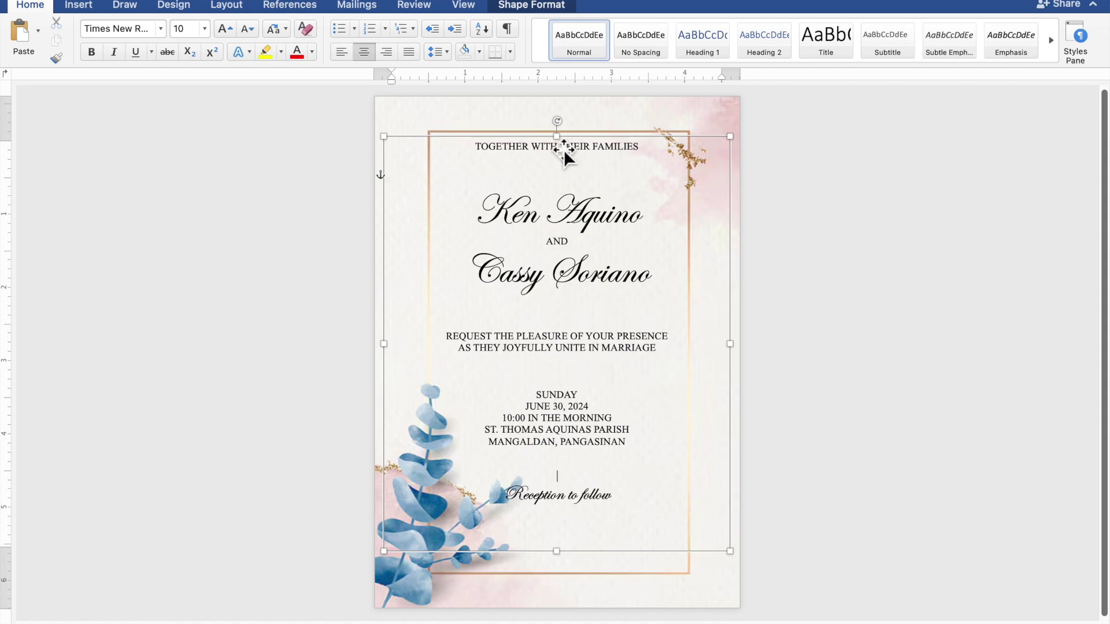
# Lower the wording text box's top edge a little and nudge it down within the floral frame
pyautogui.moveTo(565, 150); pyautogui.dragTo(565, 171)
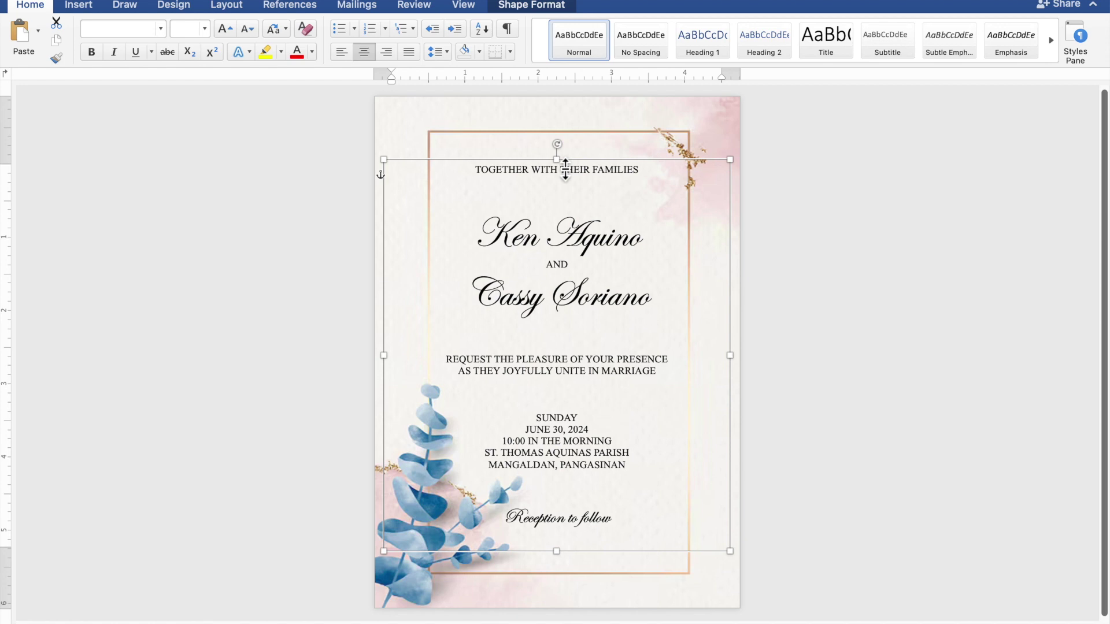
pyautogui.moveTo(566, 168); pyautogui.dragTo(565, 170)
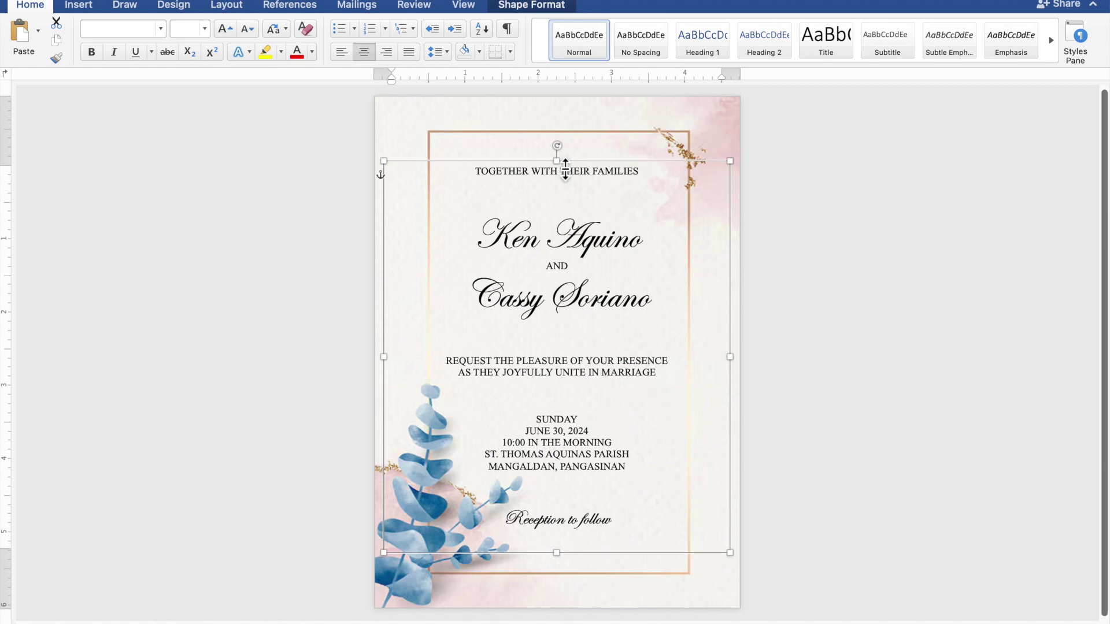
pyautogui.click(871, 246)
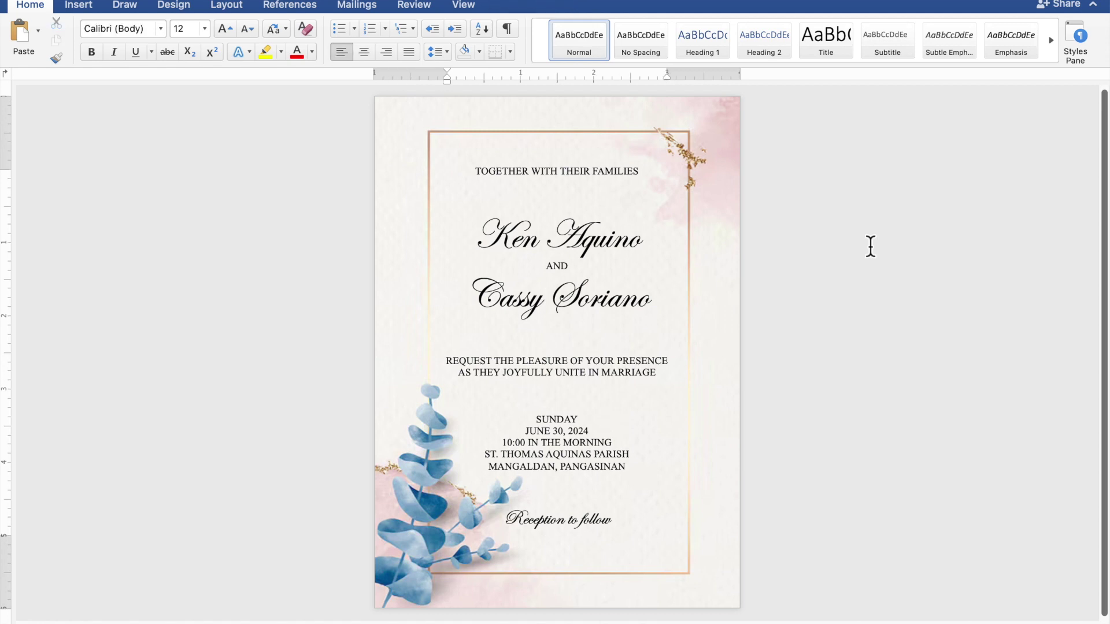